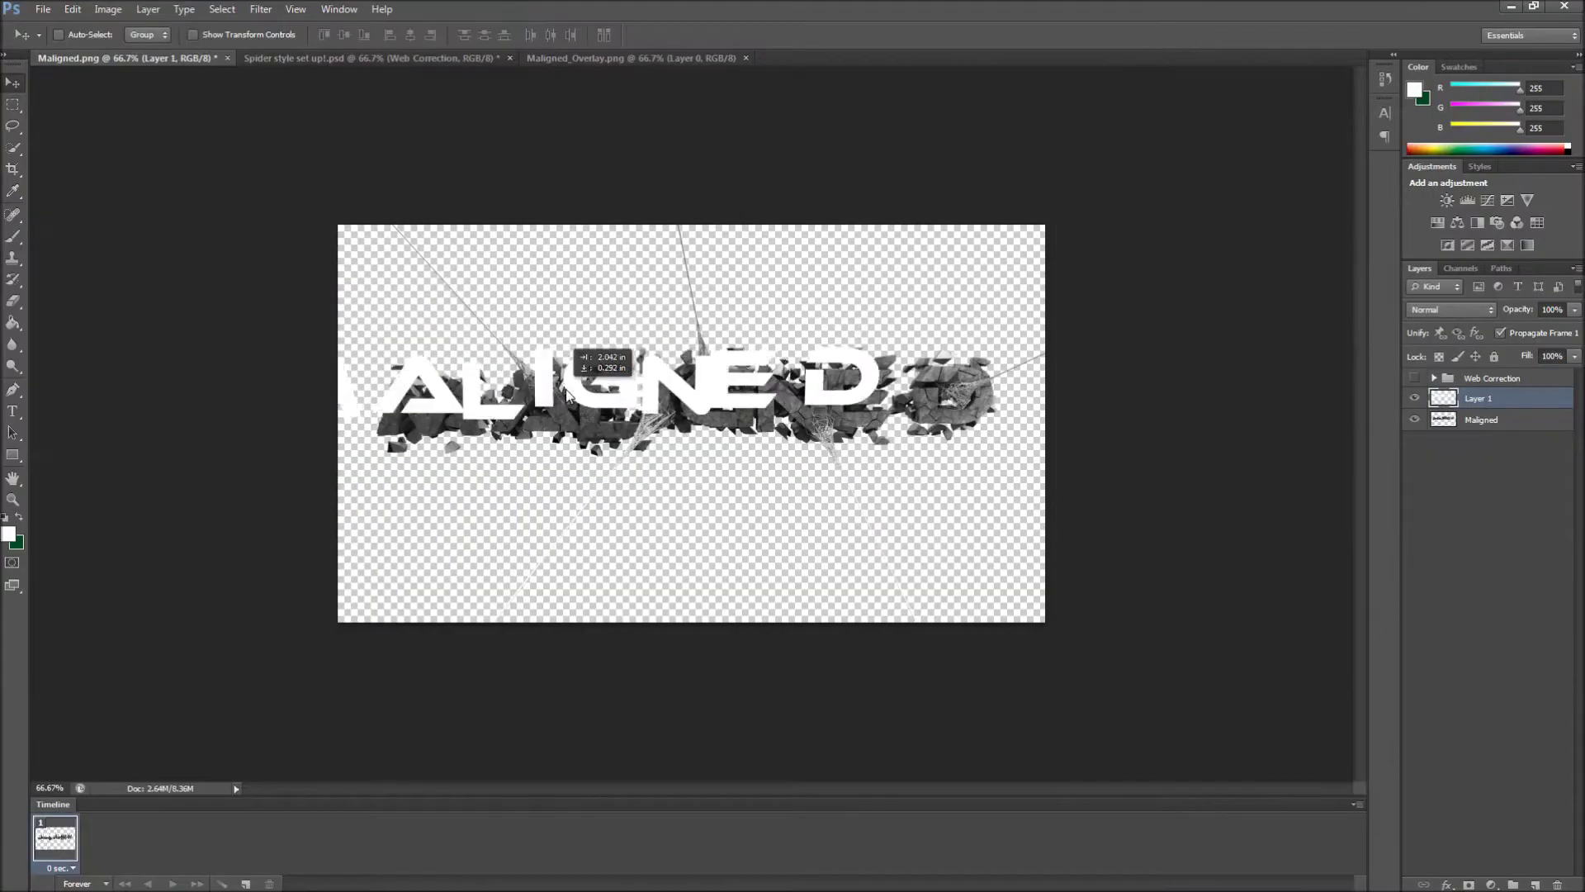
Step: Move the white lettering layer into alignment over the stone MALIGNED render
left_click_drag(568, 394, 680, 415)
scroll(42, 314, "up", 3)
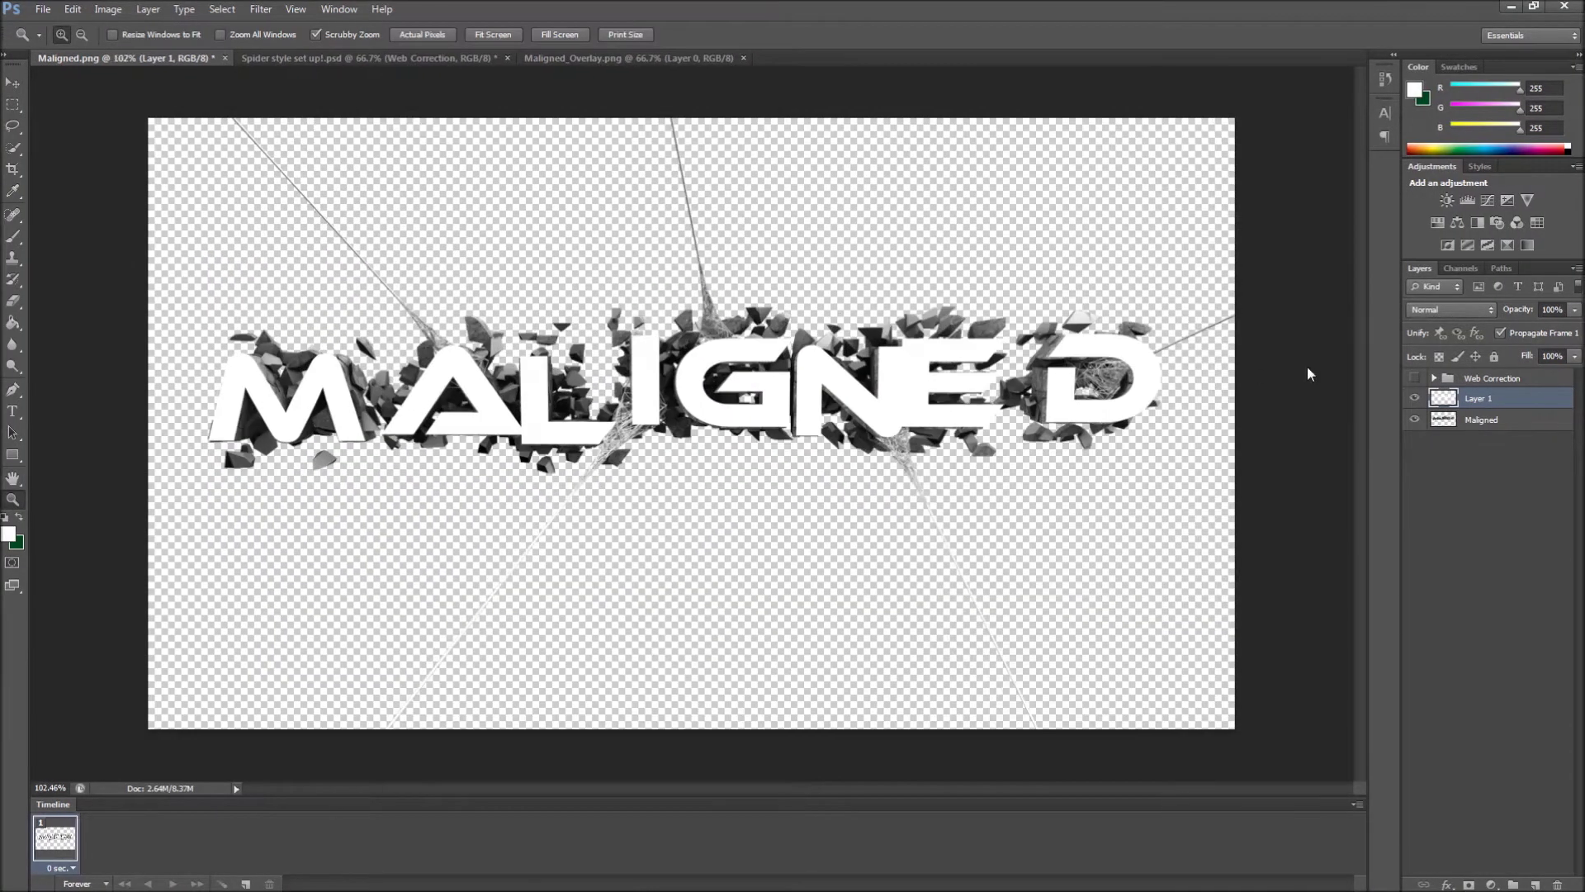
Step: Add a black-to-white linear Gradient Overlay in Overlay blend mode at 100% opacity to the Maligned layer
double_click(1504, 424)
left_click(1064, 652)
left_click(1321, 492)
left_click(1304, 264)
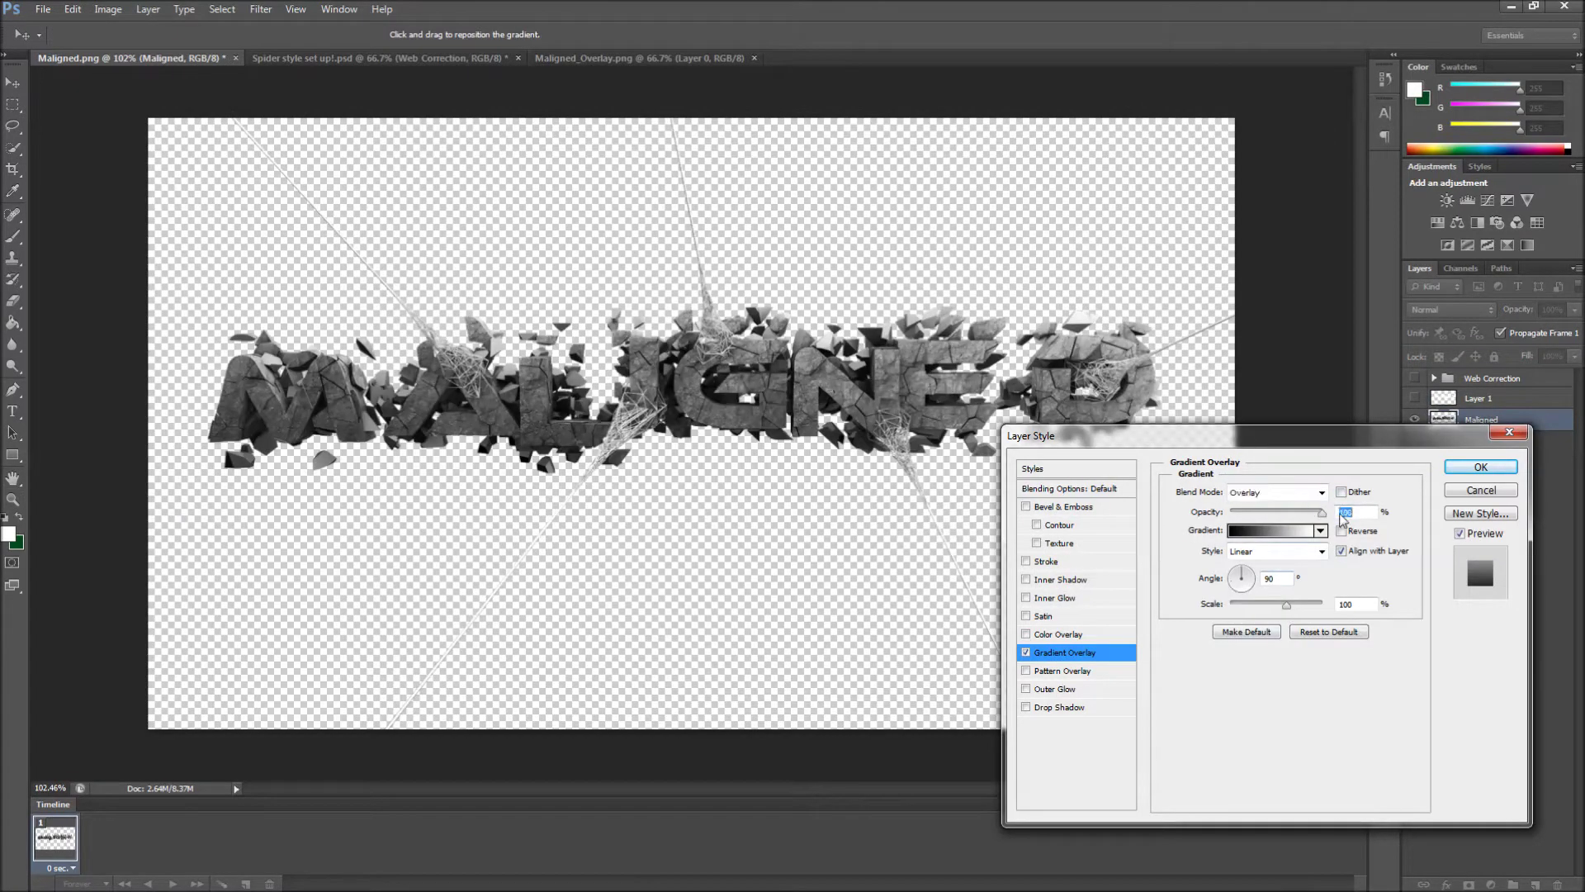
left_click(1480, 467)
Step: Rename Layer 1 as Maligned Overlay and set its blend mode to Hue
double_click(1499, 400)
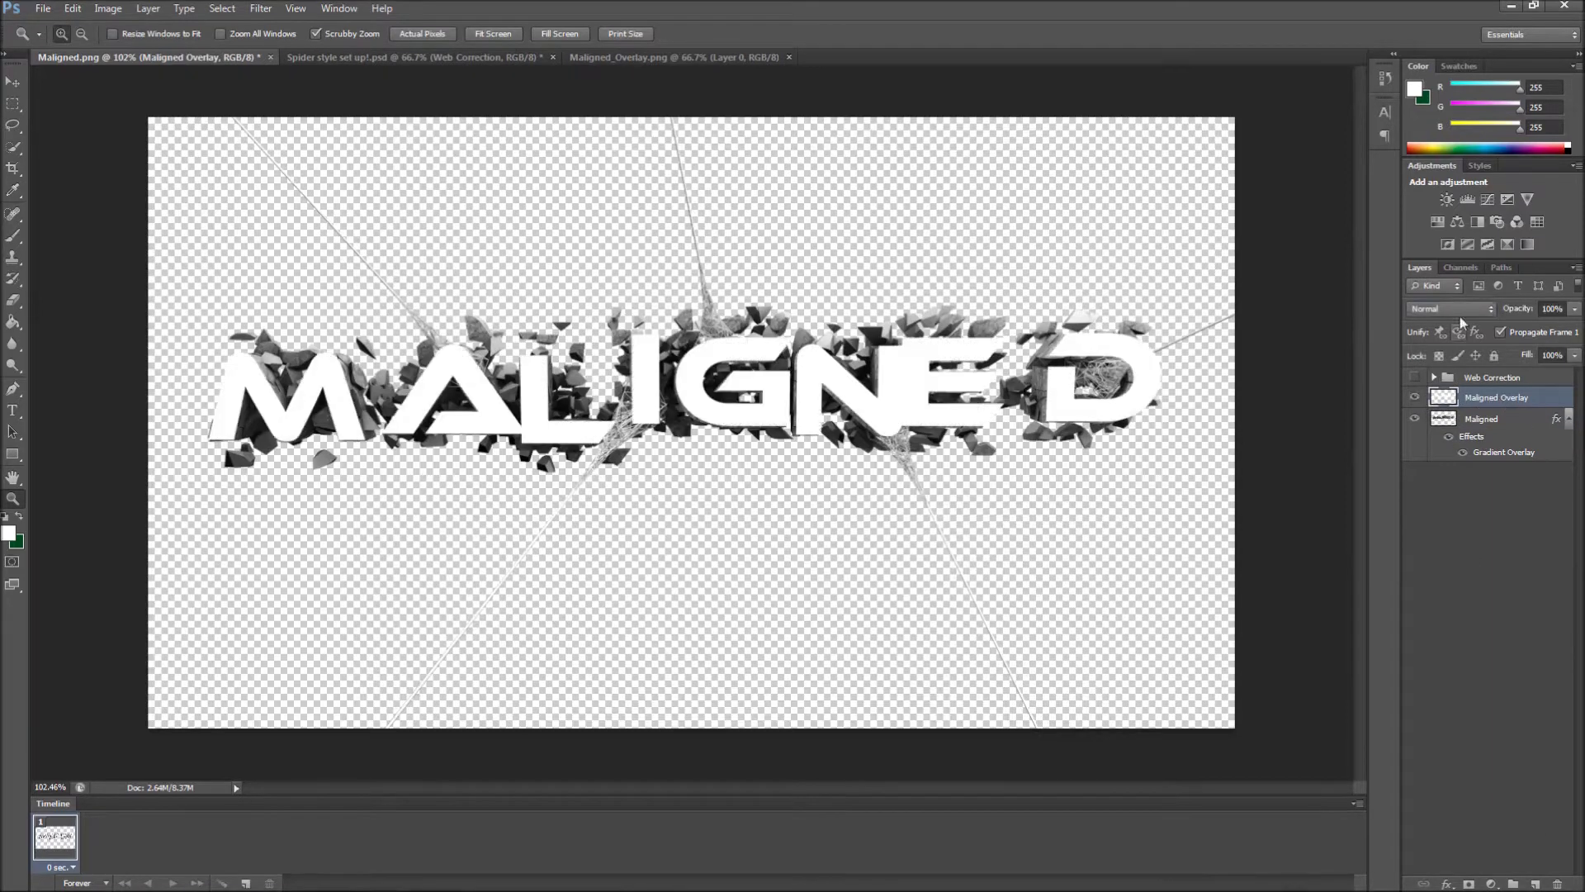
left_click(1451, 309)
left_click(1451, 692)
double_click(1527, 397)
left_click(1026, 596)
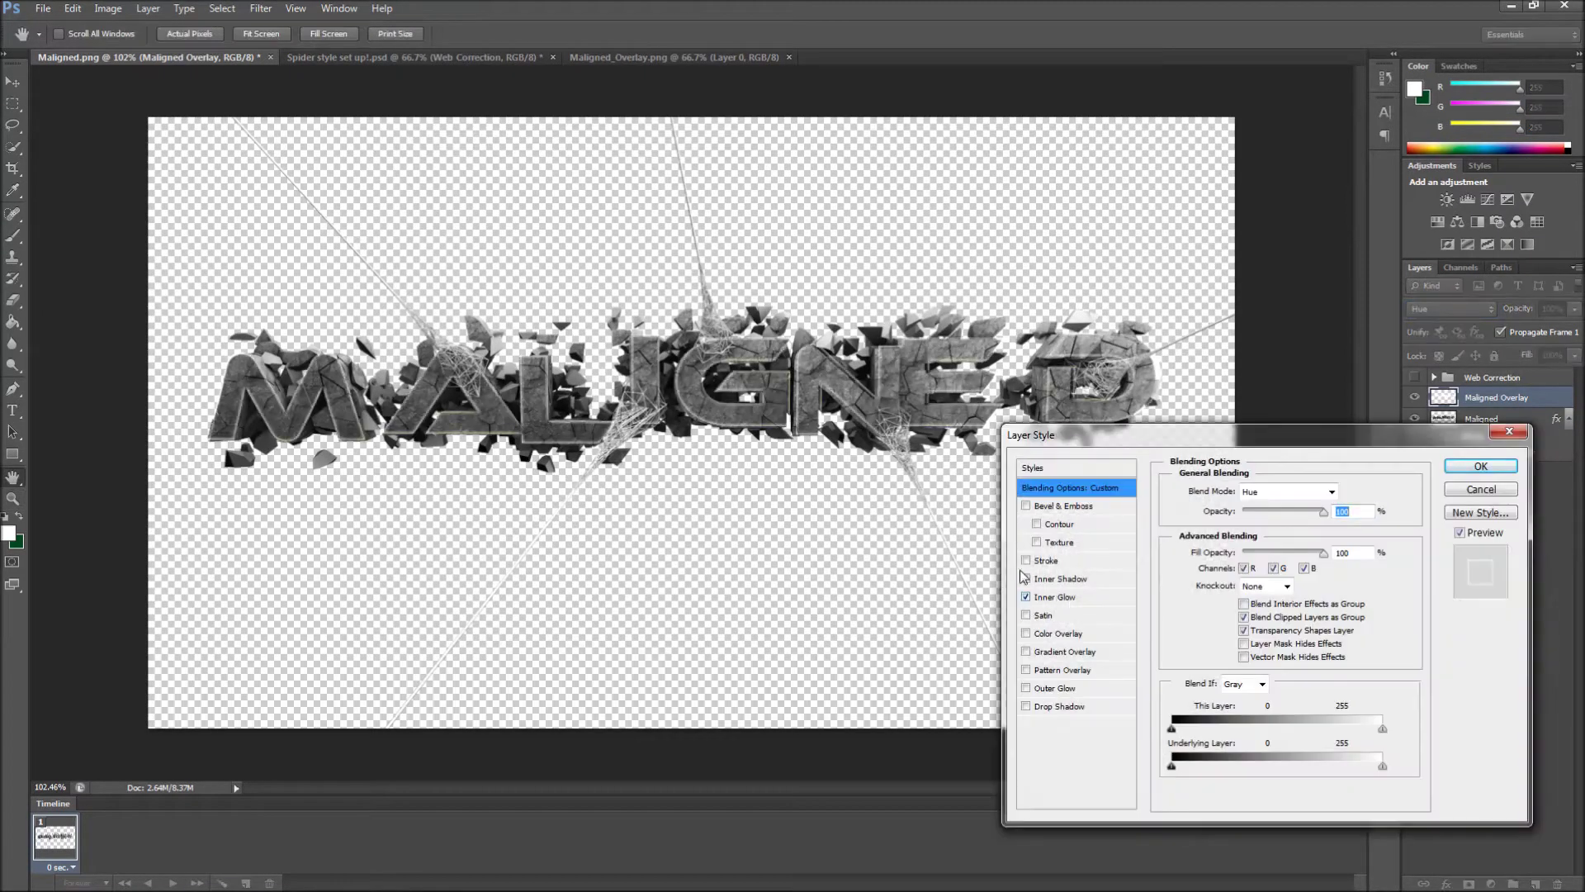
left_click(1064, 583)
left_click(1055, 597)
left_click(1214, 551)
left_click(760, 655)
left_click(1037, 513)
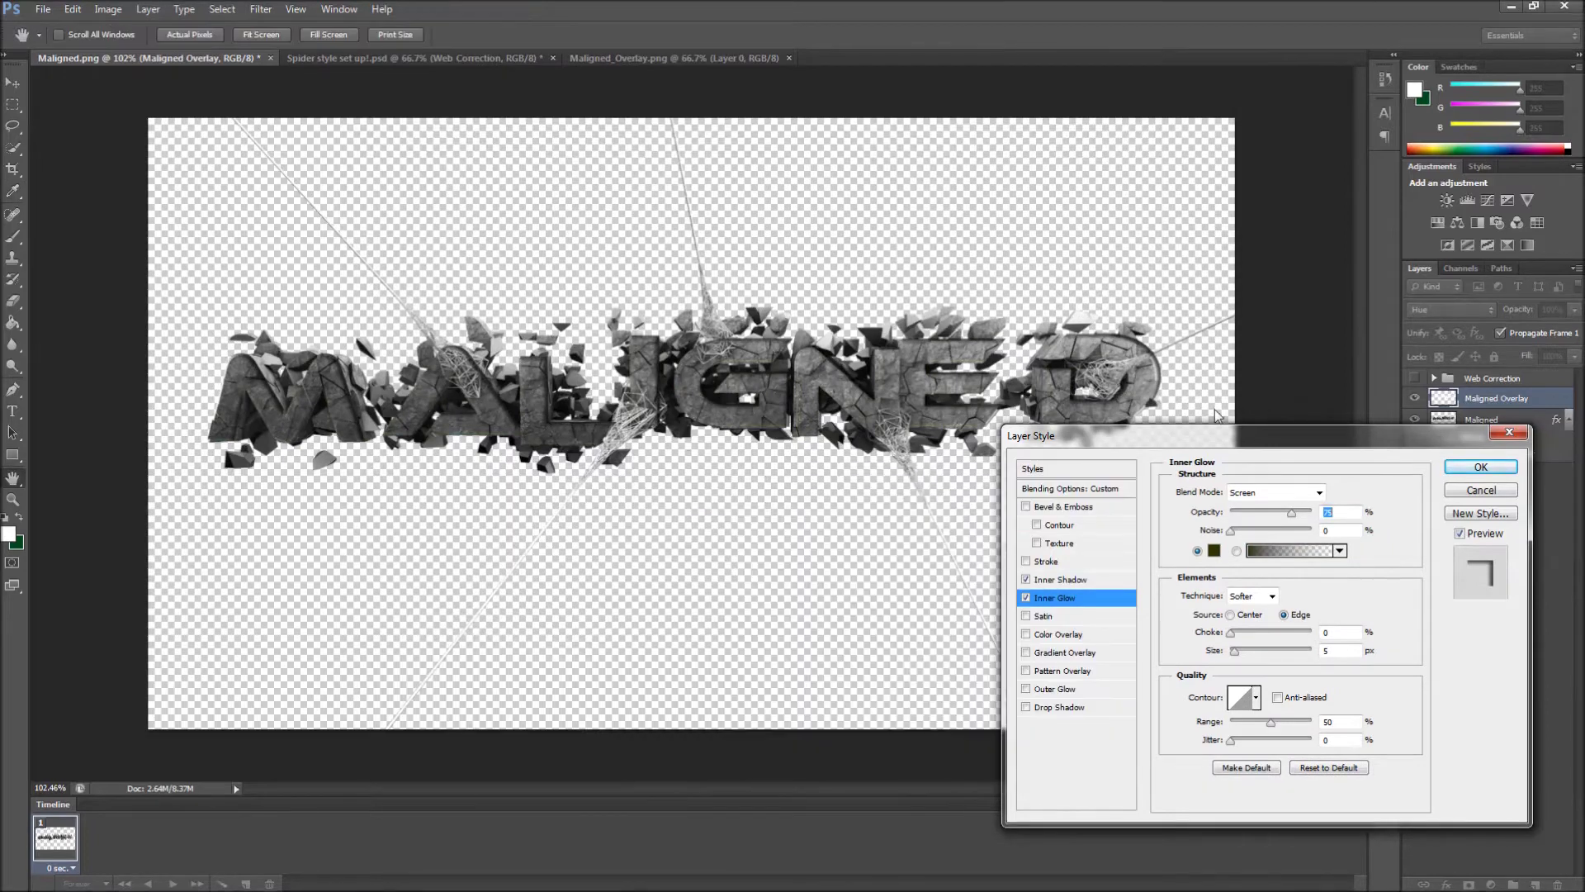
left_click(1274, 651)
left_click(1213, 551)
left_click(881, 660)
left_click(1065, 524)
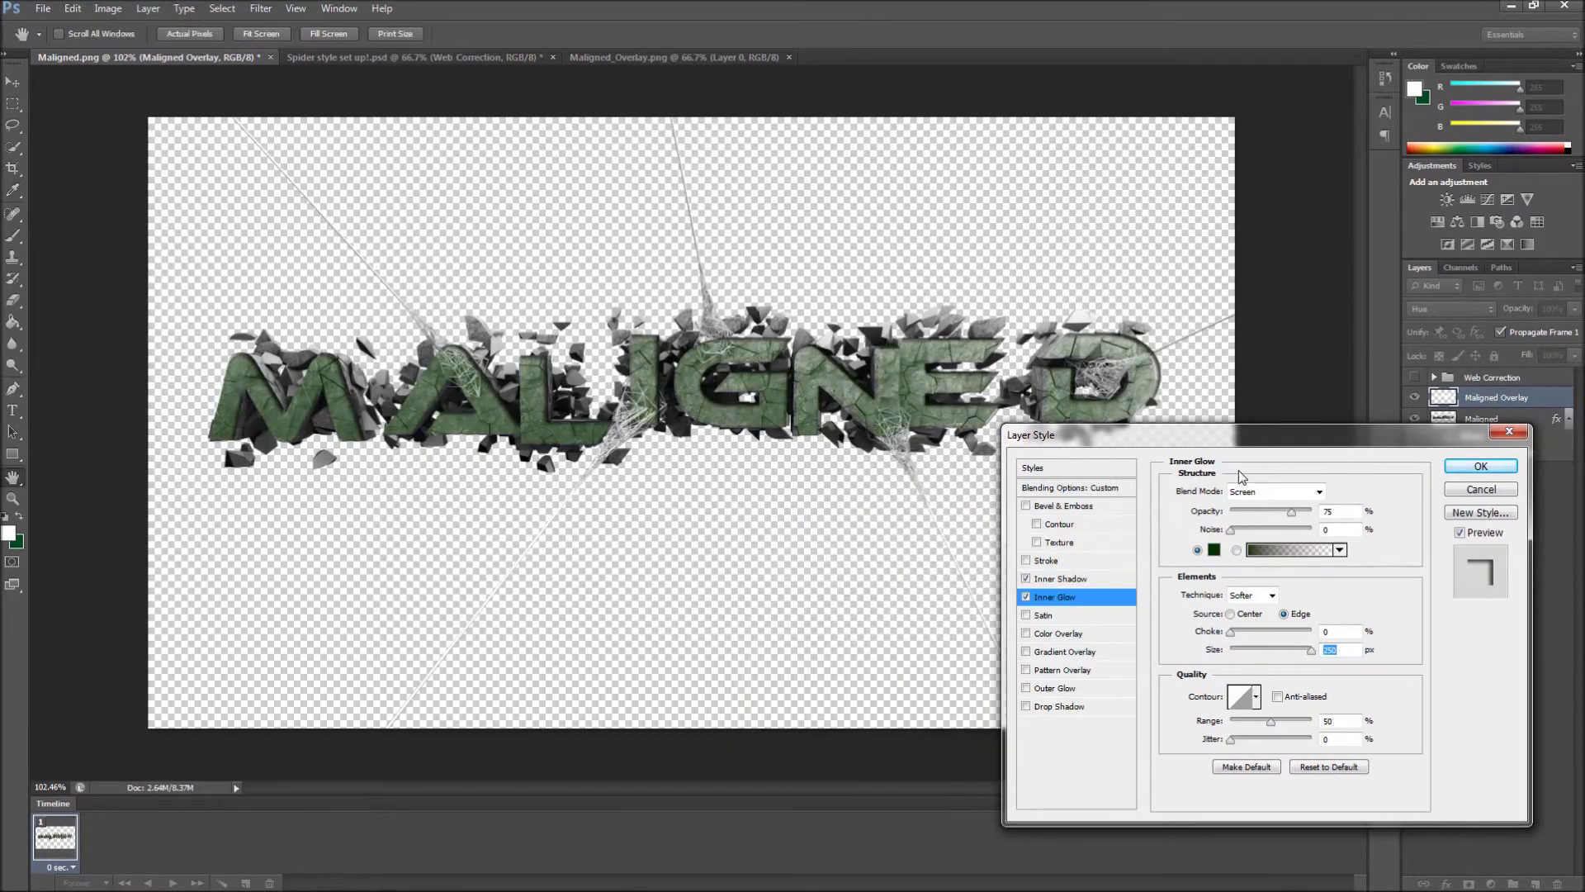
left_click(1508, 431)
Step: Give the Maligned Overlay layer a dark green Inner Glow with a size of 237 px
double_click(1527, 397)
left_click(1026, 596)
left_click(1213, 550)
left_click(878, 658)
left_click(857, 680)
left_click(1041, 514)
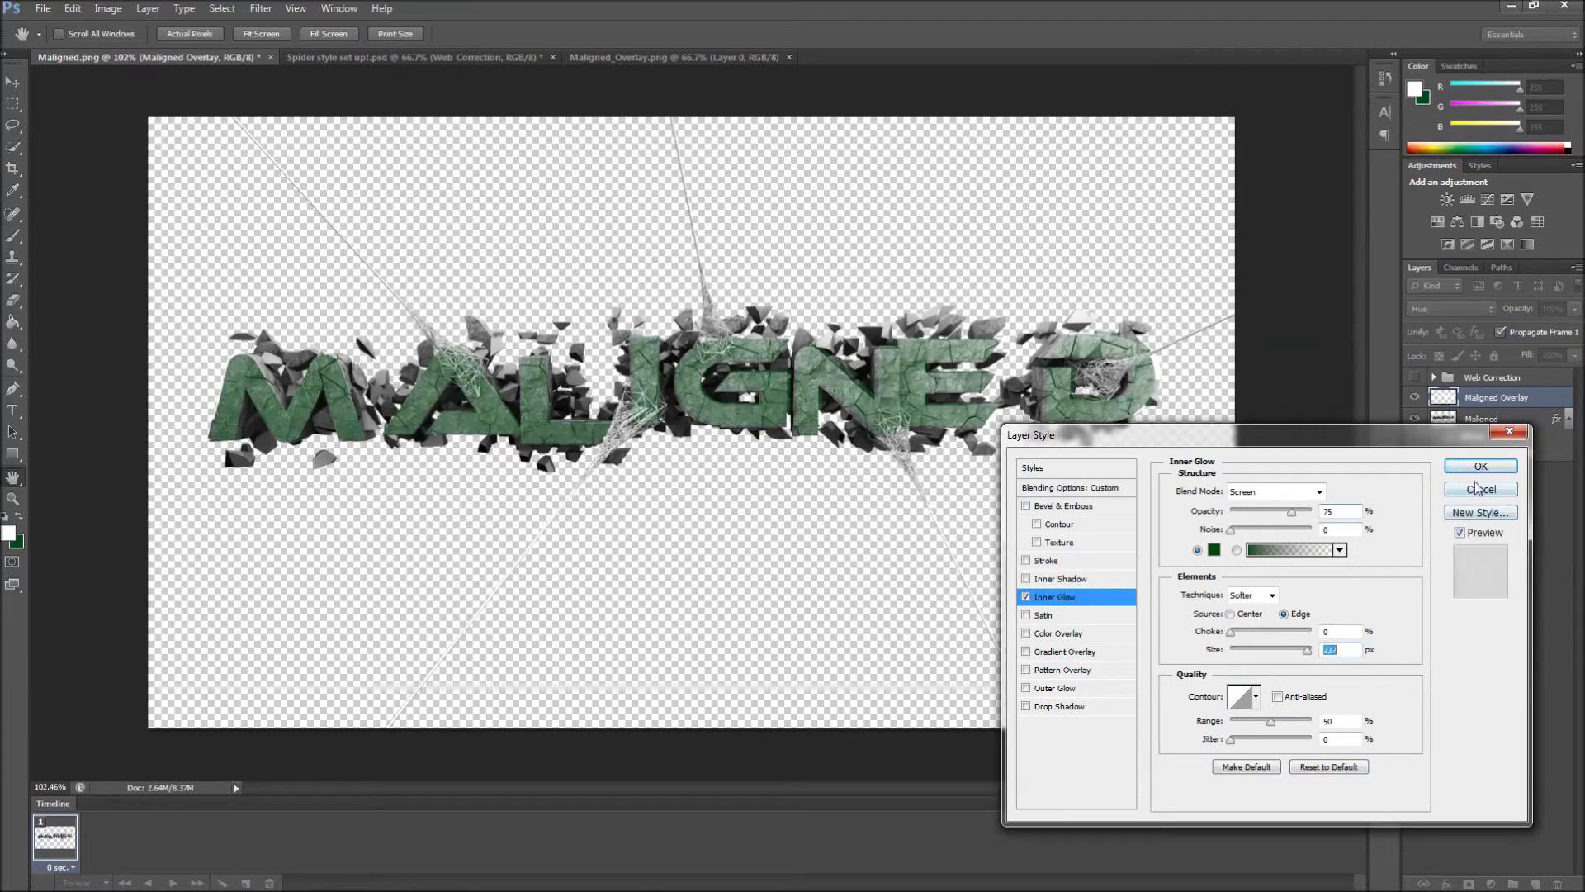
key("Return")
Step: Group the Maligned and Maligned Overlay layers and name the group Render
key("ctrl+g")
left_click(1515, 399)
type("Render")
key("Return")
Step: Add a locked Background layer beneath the Render group and fill it with black
key("ctrl+shift+alt+n")
left_click_drag(1478, 377, 1482, 446)
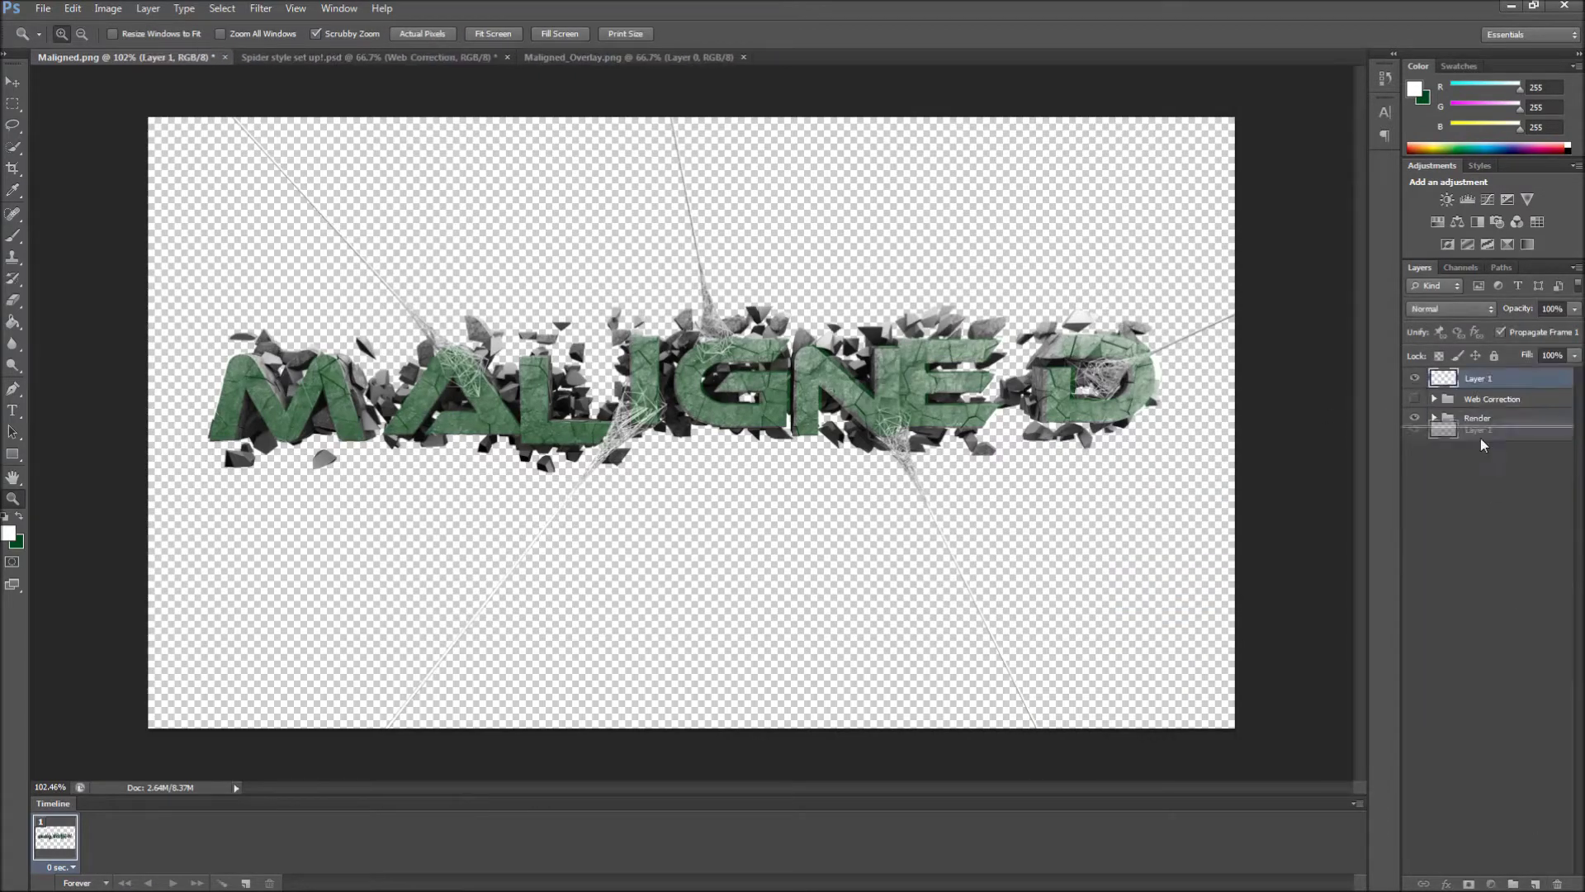
key("g")
left_click(1414, 89)
left_click(1055, 513)
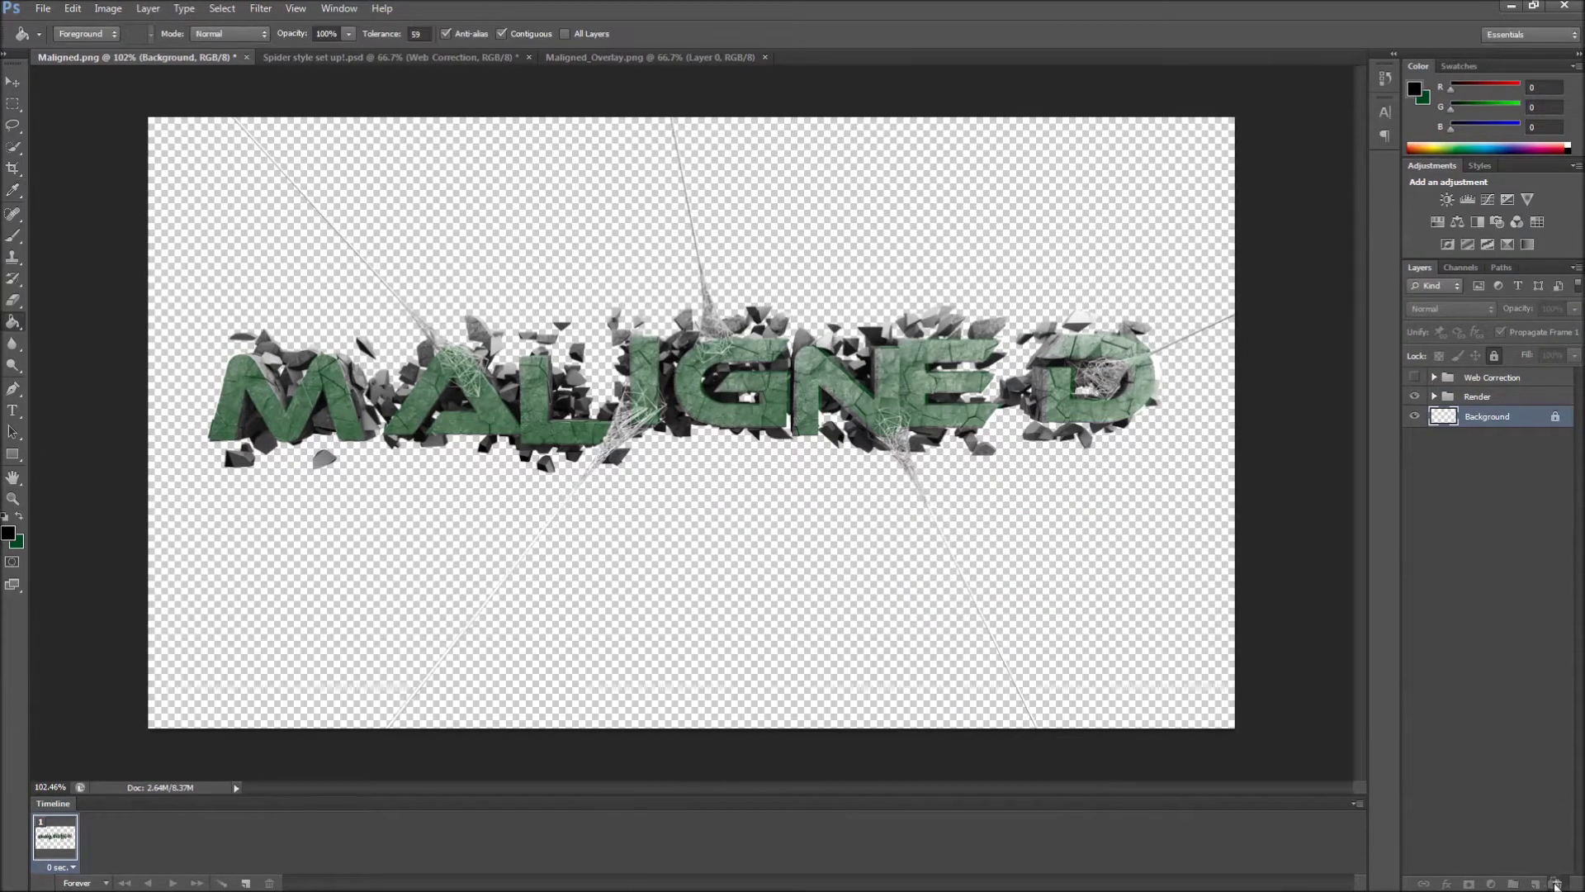
left_click(809, 233)
Step: Show the Web Correction group and set the Maligned Overlay layer's blend mode to Overlay
left_click(1415, 377)
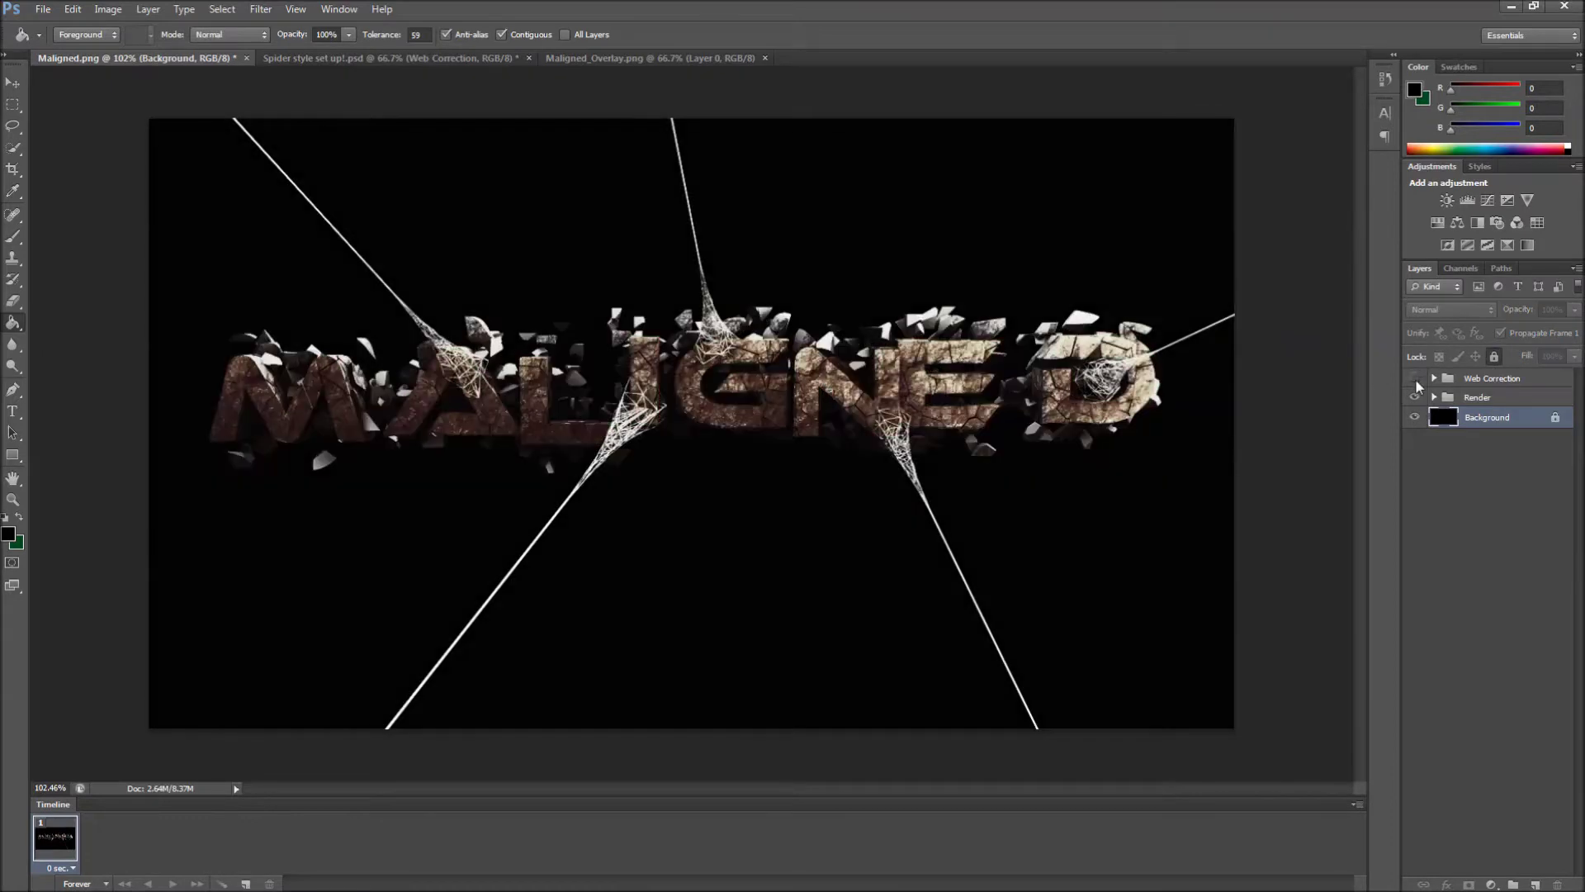
left_click(1434, 378)
left_click(1478, 417)
left_click(1451, 308)
left_click(1443, 528)
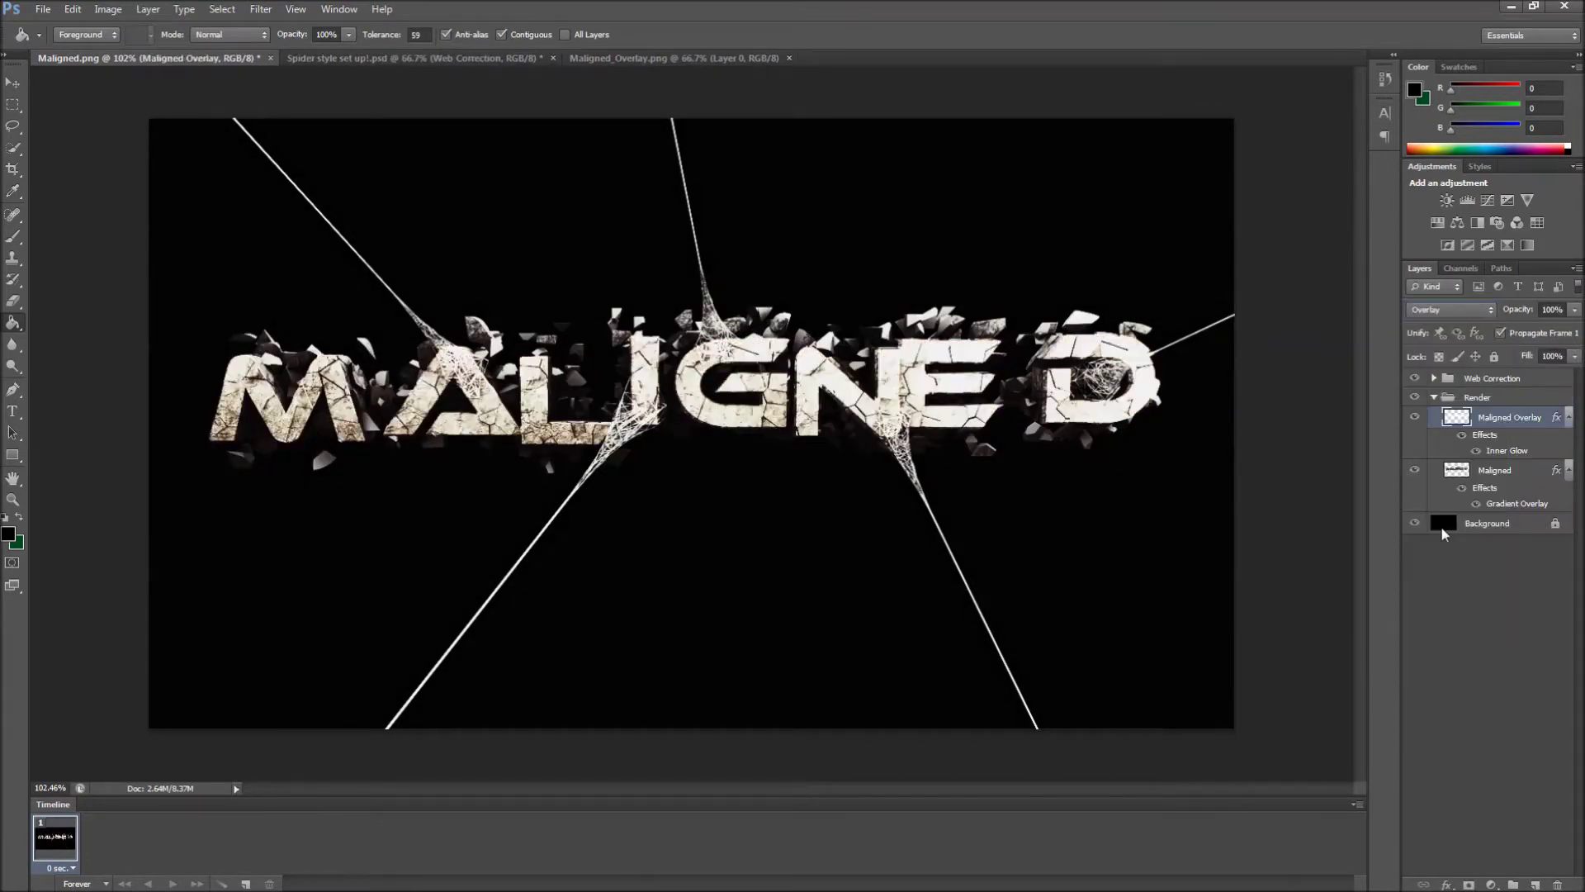
Step: Cycle through the blend modes on the Maligned Overlay layer and settle on Linear Burn
key("Down")
key("Down")
key("Down")
key("Down")
key("Down")
key("Down")
key("Down")
key("Down")
key("Down")
key("Down")
key("Down")
key("Down")
key("Down")
key("Up")
key("Up")
key("Up")
key("Up")
key("Up")
key("Up")
key("Up")
key("Up")
key("Up")
key("Up")
key("Up")
key("Up")
key("Up")
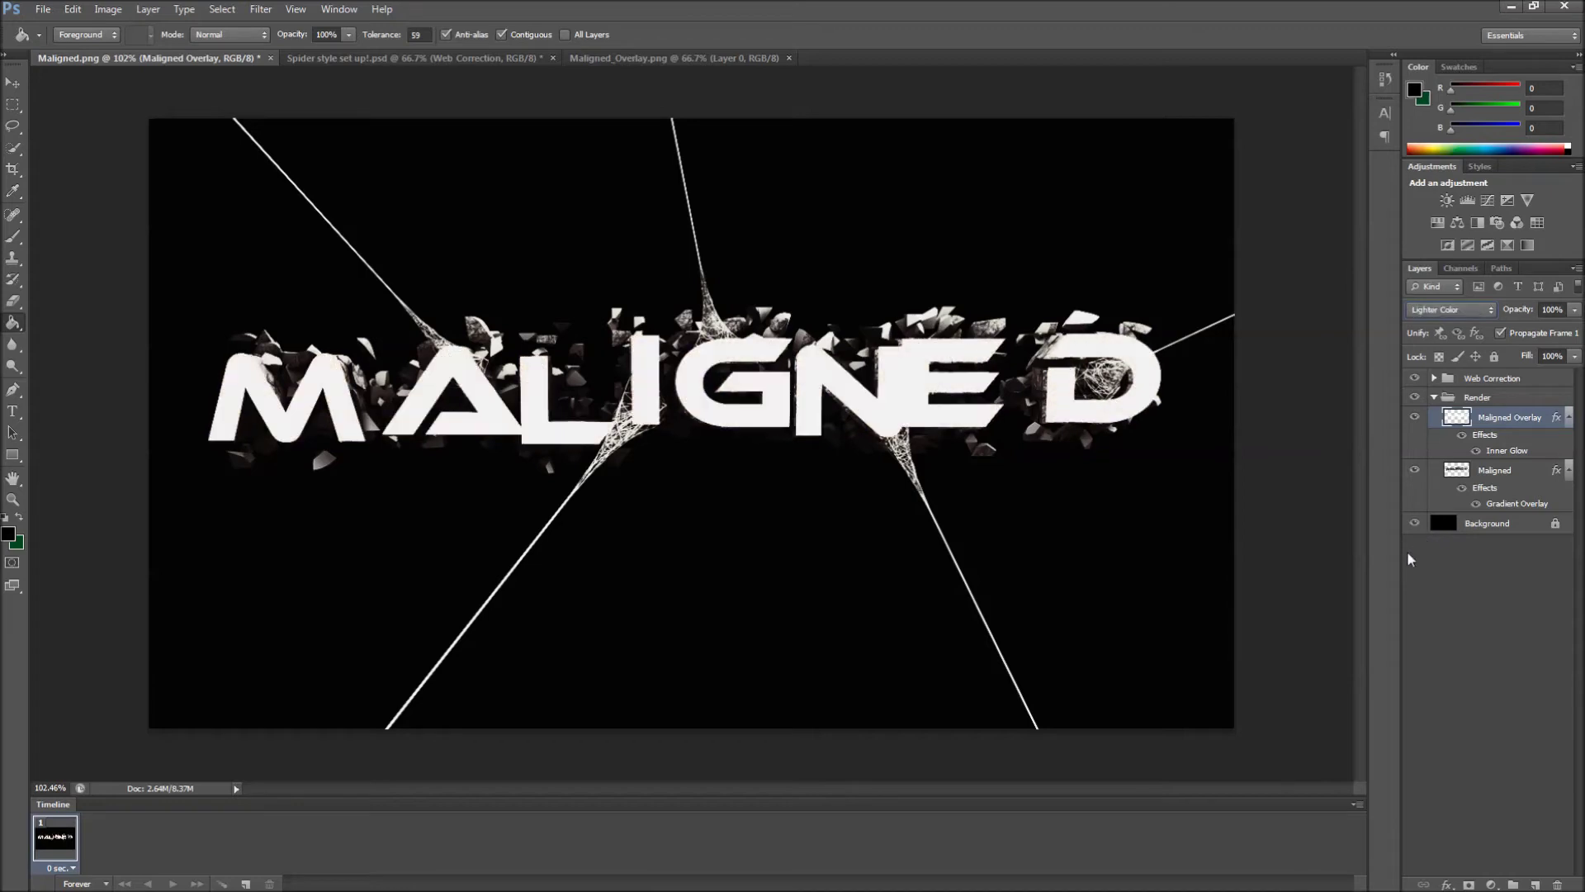
key("Up")
key("Up")
key("Up")
key("Up")
key("Up")
key("Up")
key("Up")
Step: Change the Maligned Overlay layer's Inner Glow colour to grey 4f4f4f
double_click(1556, 418)
left_click(1053, 597)
left_click(1215, 550)
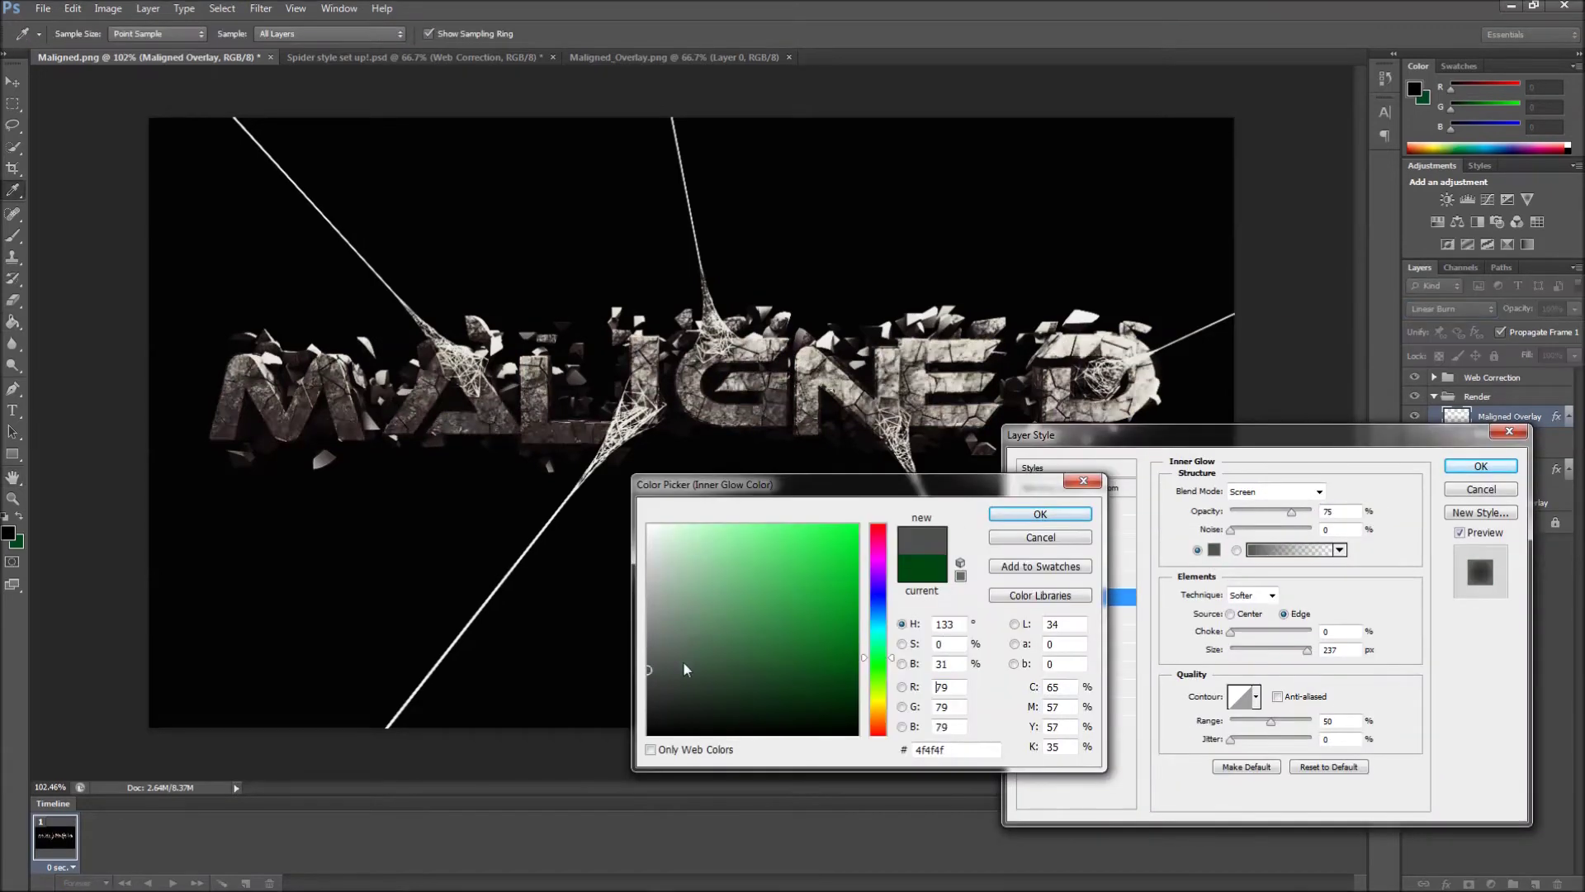
key("Return")
key("Return")
Step: Set the Maligned Overlay layer's blend mode to Overlay and its Inner Glow colour to dark green 004700
key("shift+alt+e")
key("shift+alt+o")
double_click(1557, 417)
left_click(1214, 550)
left_click(836, 686)
left_click(878, 665)
left_click(857, 675)
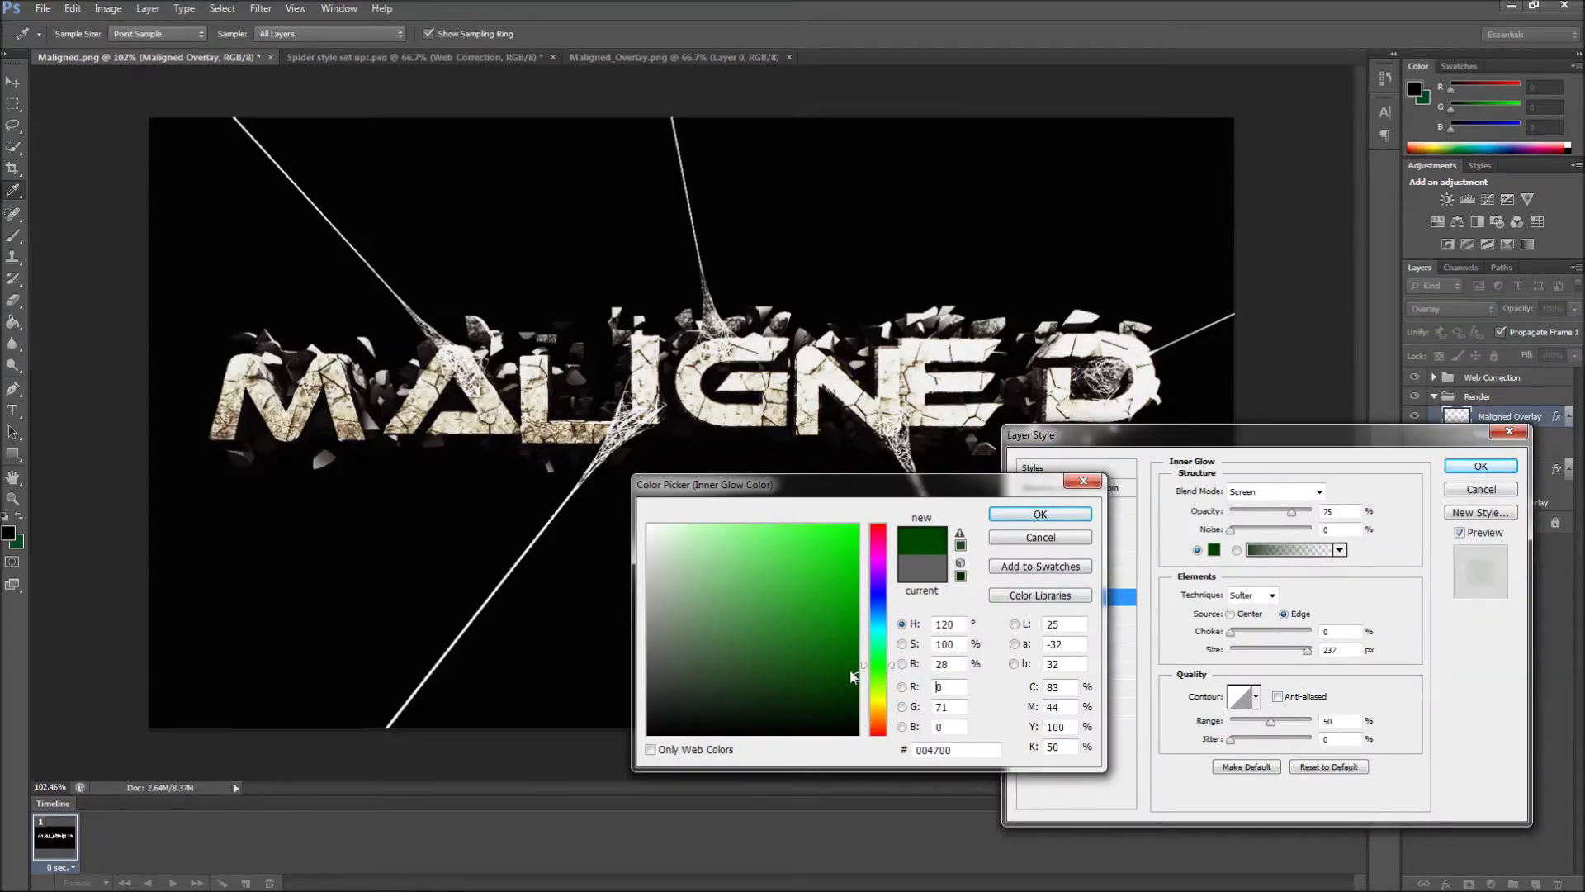
left_click(1040, 513)
left_click(1480, 466)
Step: On a new Legibility layer above Maligned, brush sampled grey across the lettering and set the layer's blend mode to Overlay
left_click(1462, 876)
left_click(1487, 792)
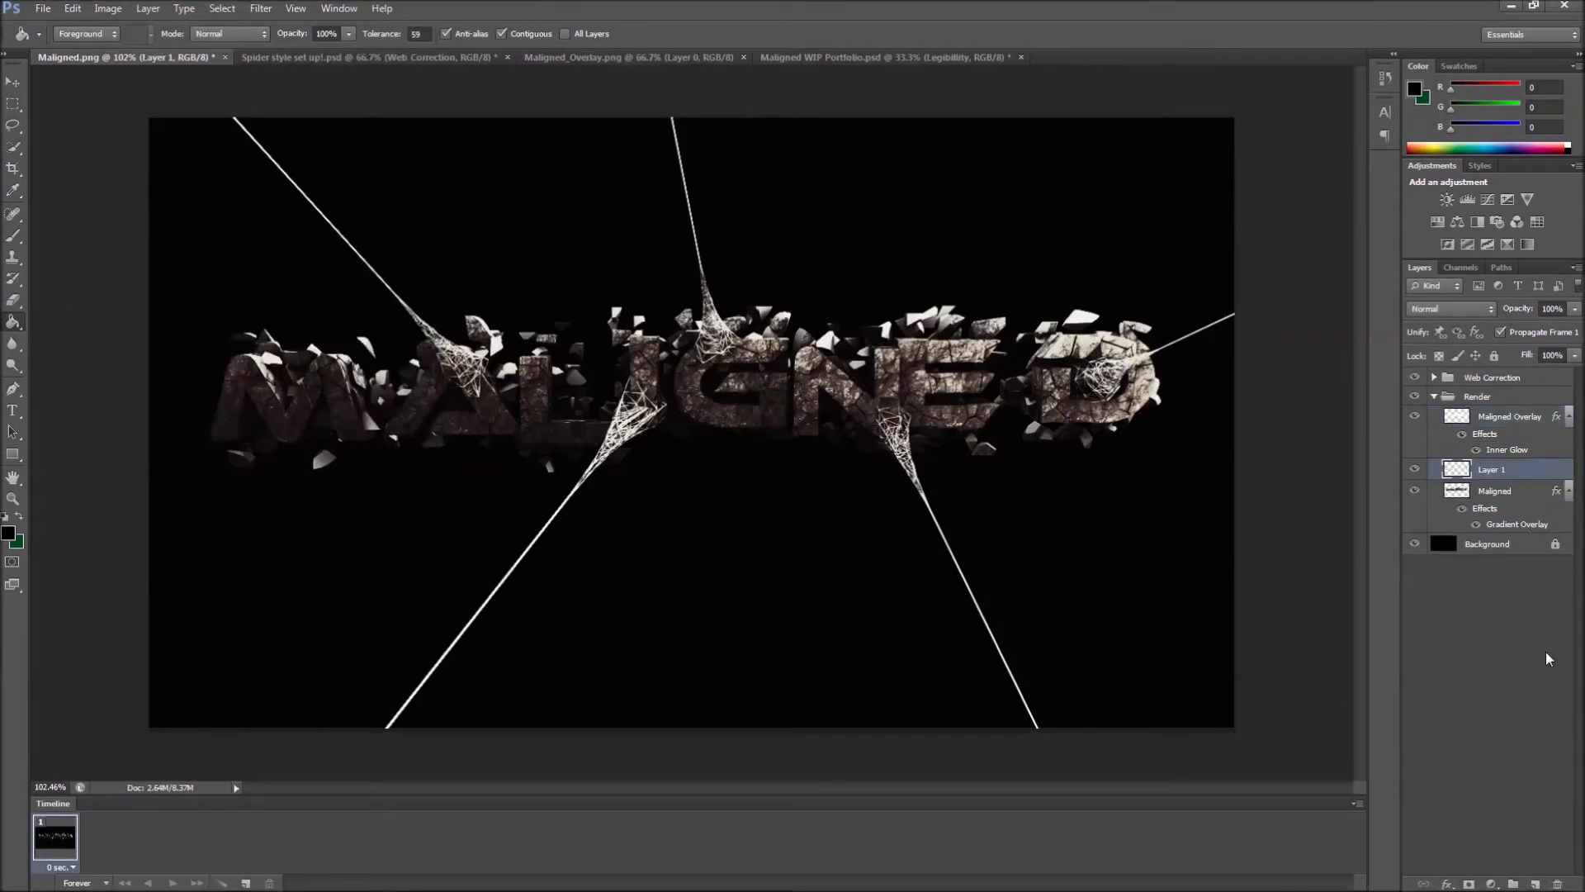
left_click(14, 236)
right_click(661, 483)
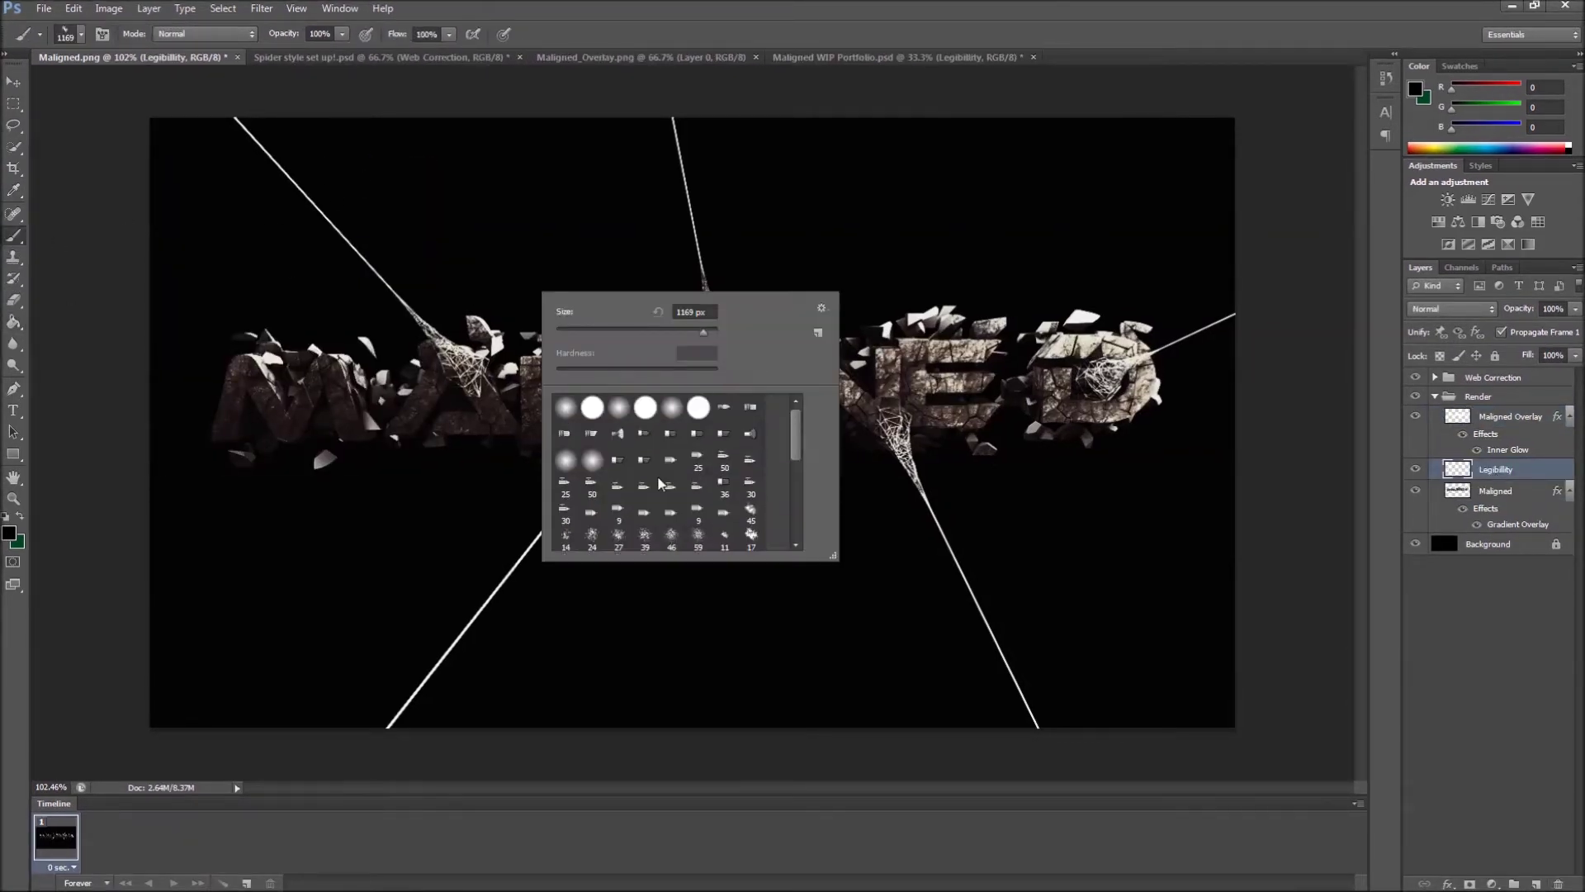
key("Return")
left_click(608, 349, "alt")
mouse_move(1114, 368)
left_mouse_down()
mouse_move(667, 404)
mouse_move(266, 394)
left_mouse_up()
left_click(1450, 309)
left_click(1440, 517)
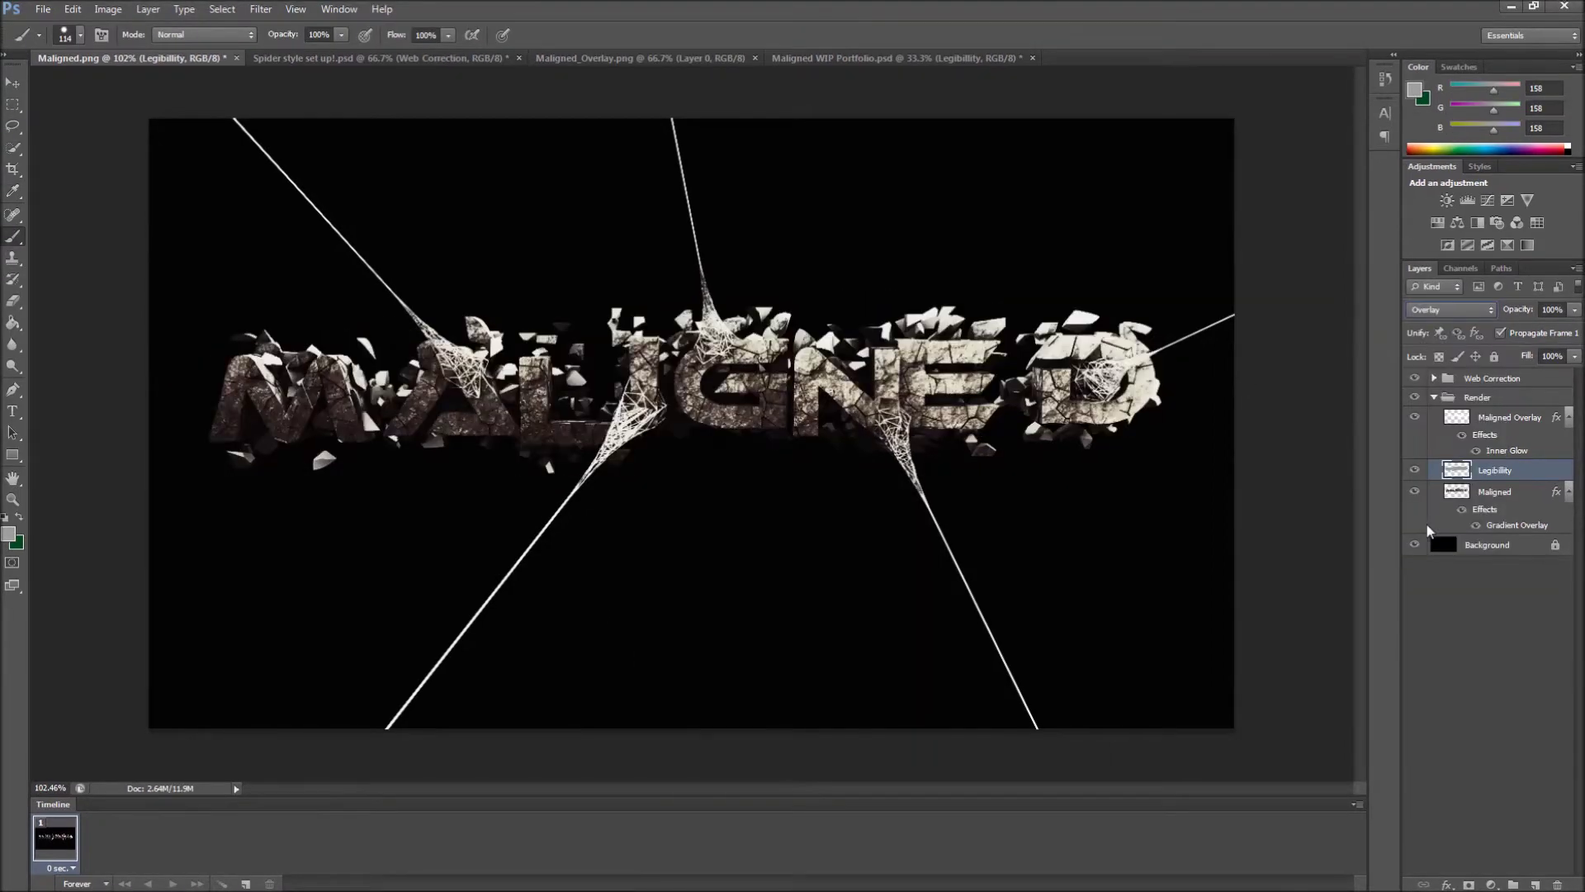
Step: Try a dark green foreground colour (RGB 0, 64, 0) for the Legibility layer's brush
left_click(1417, 89)
left_click(857, 682)
left_click(878, 664)
left_click(1040, 515)
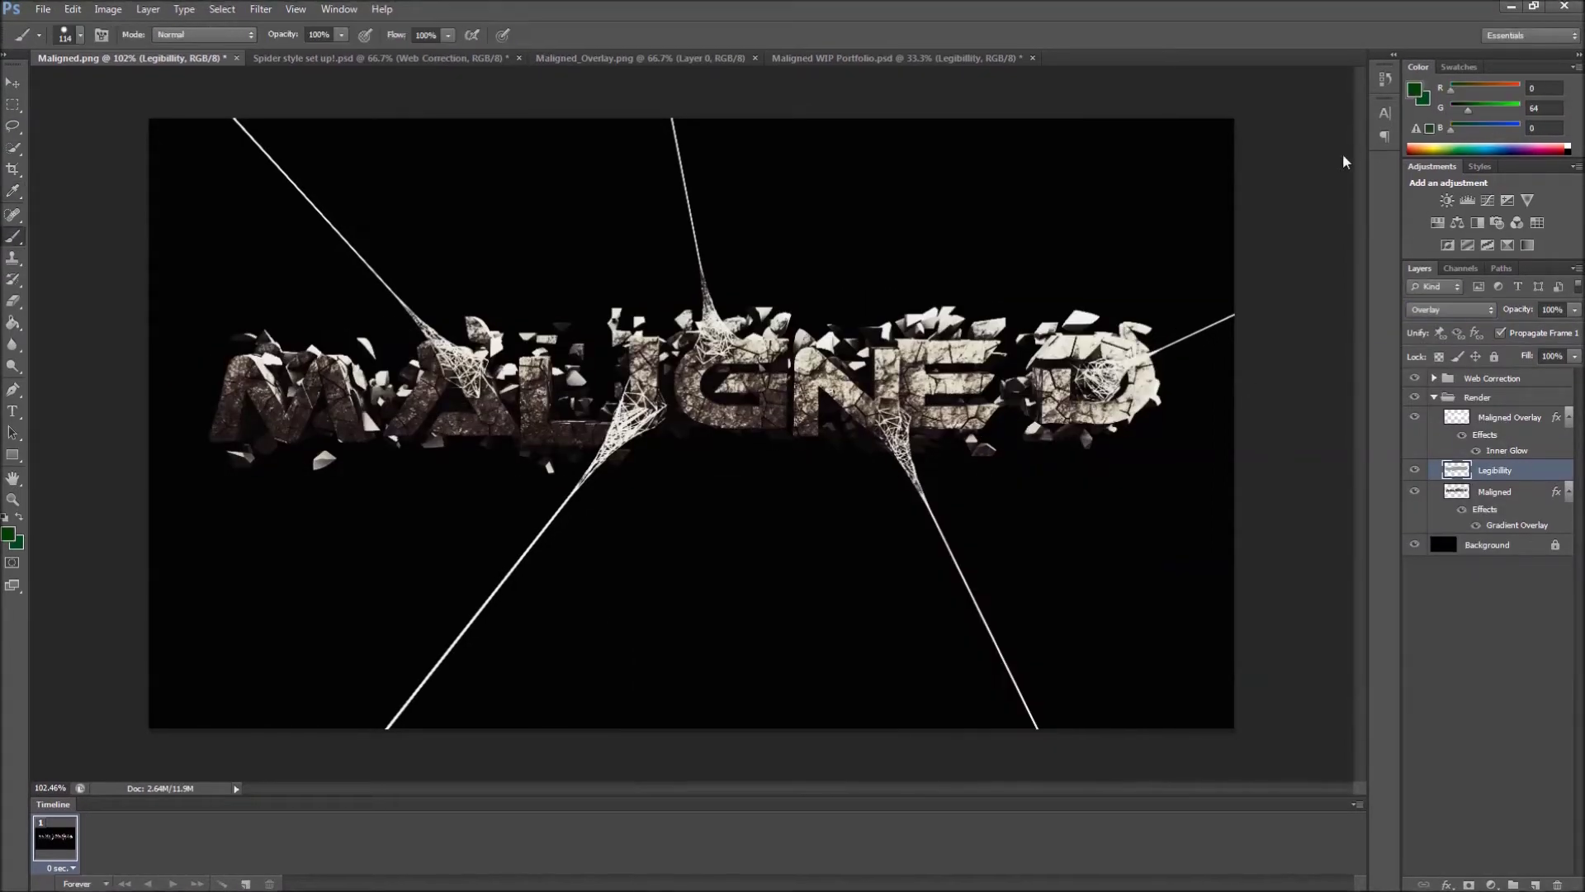
left_click(1417, 93)
key("Escape")
Step: Sample light grey (RGB 193) from the letter D and compare the Legibility layer in Normal mode, ending on Overlay
left_click(1064, 381, "alt")
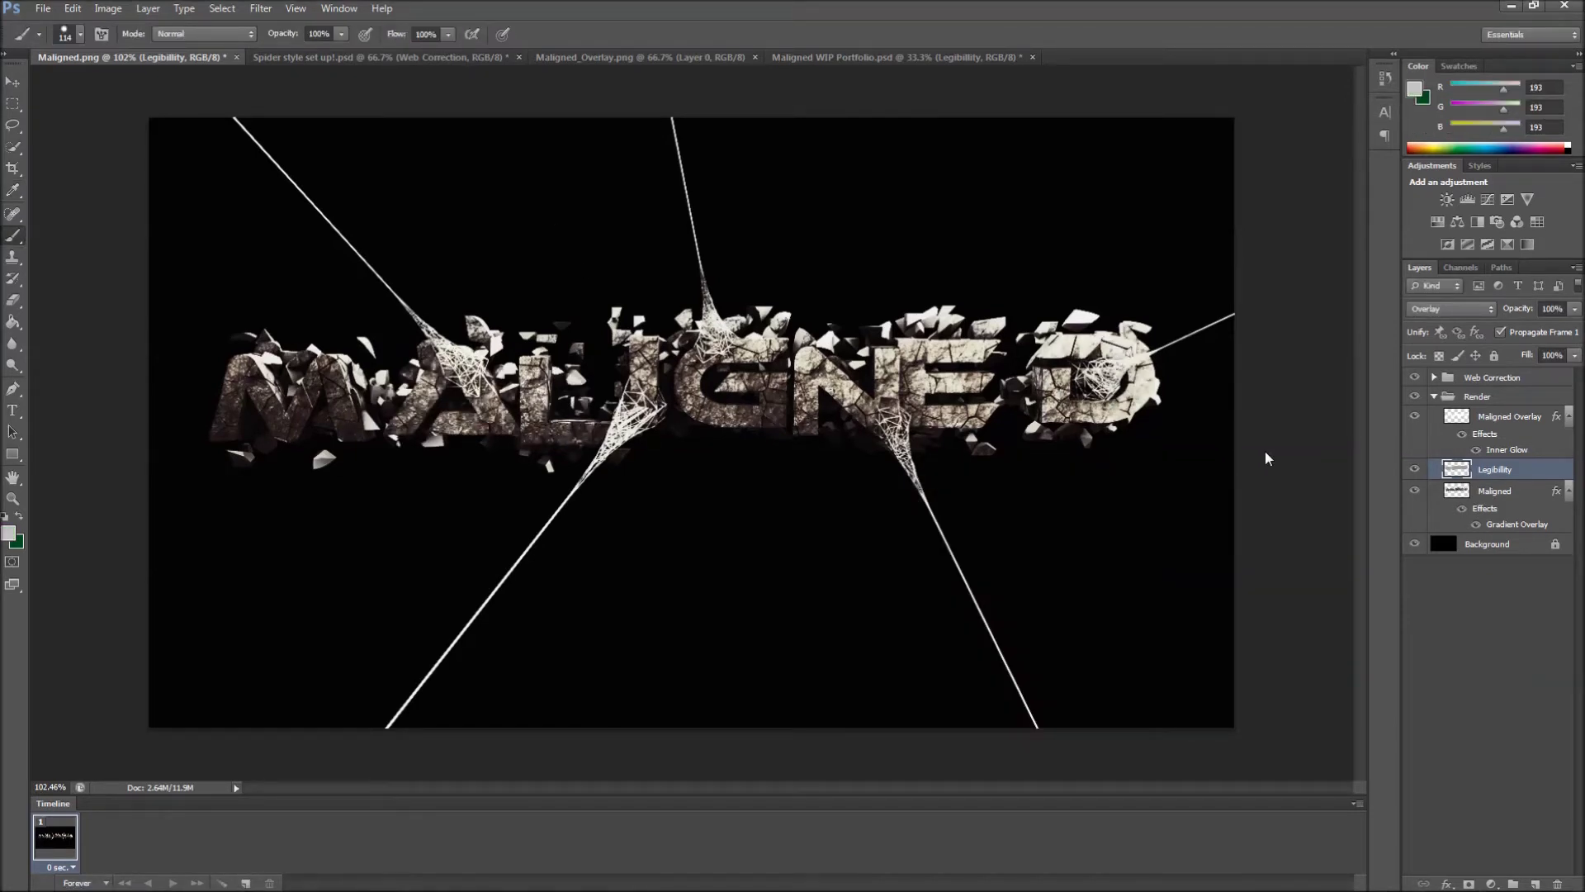
key("shift+alt+n")
key("shift+alt+o")
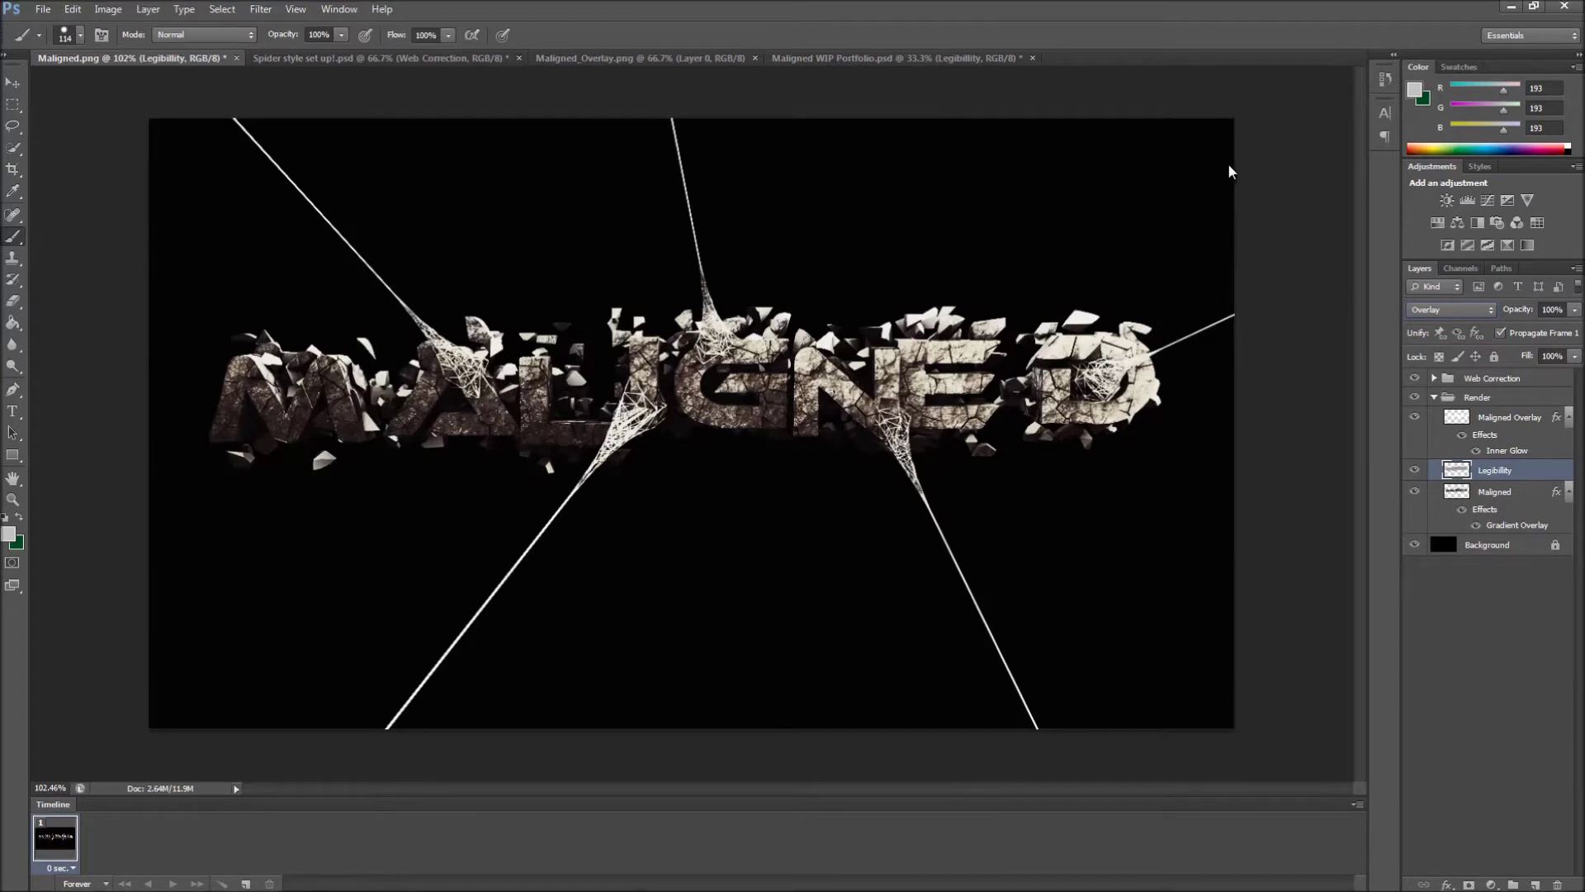
Step: Duplicate the Maligned layer as Web Effect
right_click(1491, 495)
left_click(1387, 373)
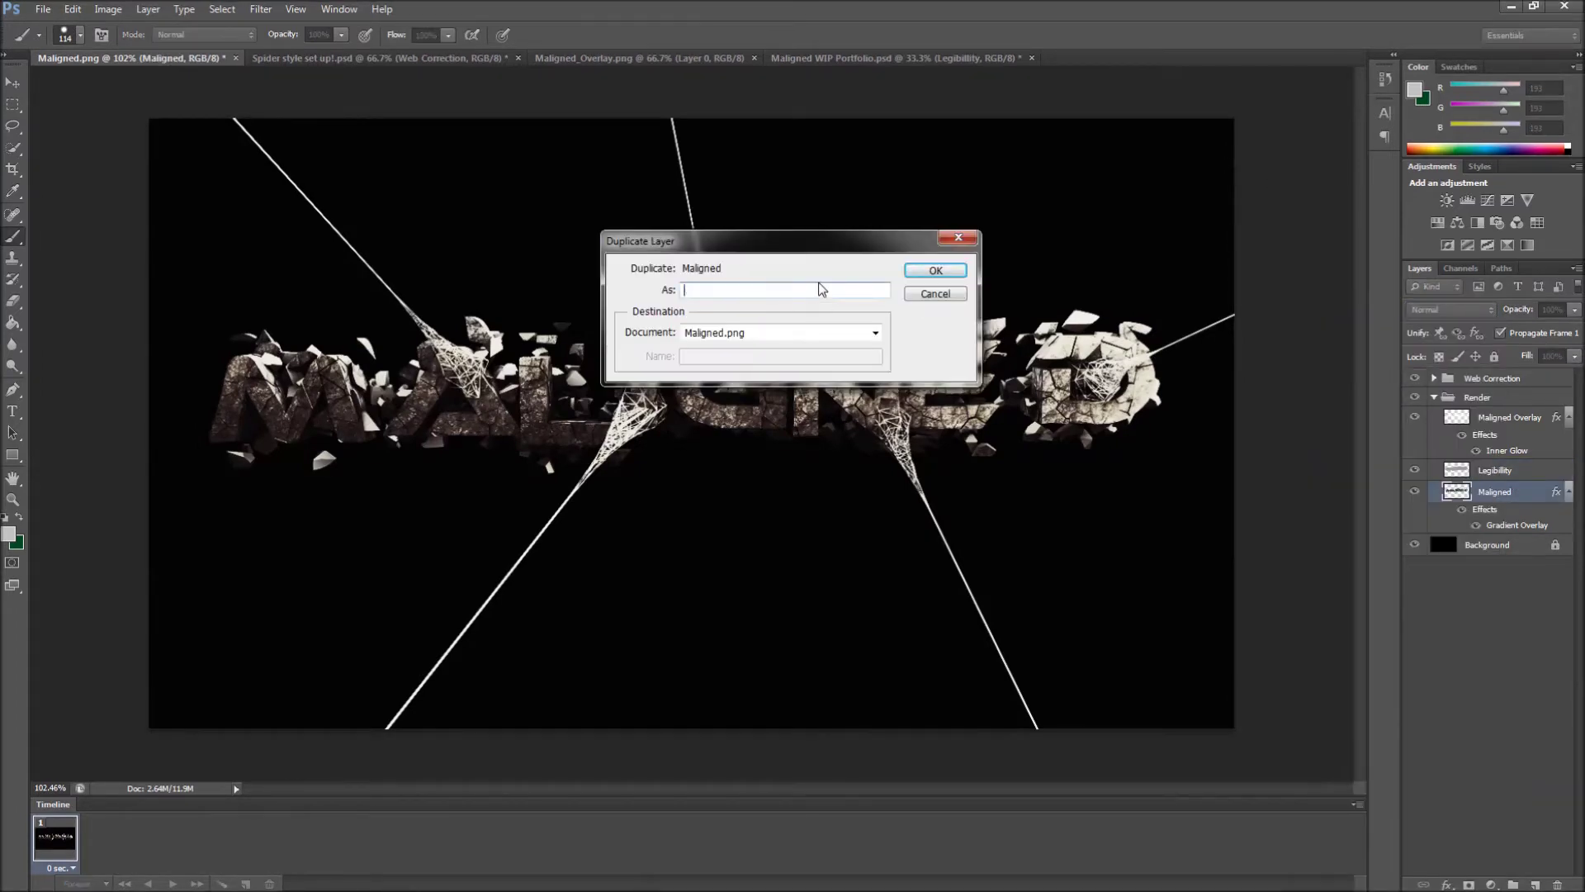
type("Web Effect")
key("Return")
Step: Apply a filter effect to the Web Effect layer, lower its opacity to 75%, and collapse the Render group
double_click(1527, 491)
key("Return")
left_click(261, 9)
left_click(346, 81)
key("Return")
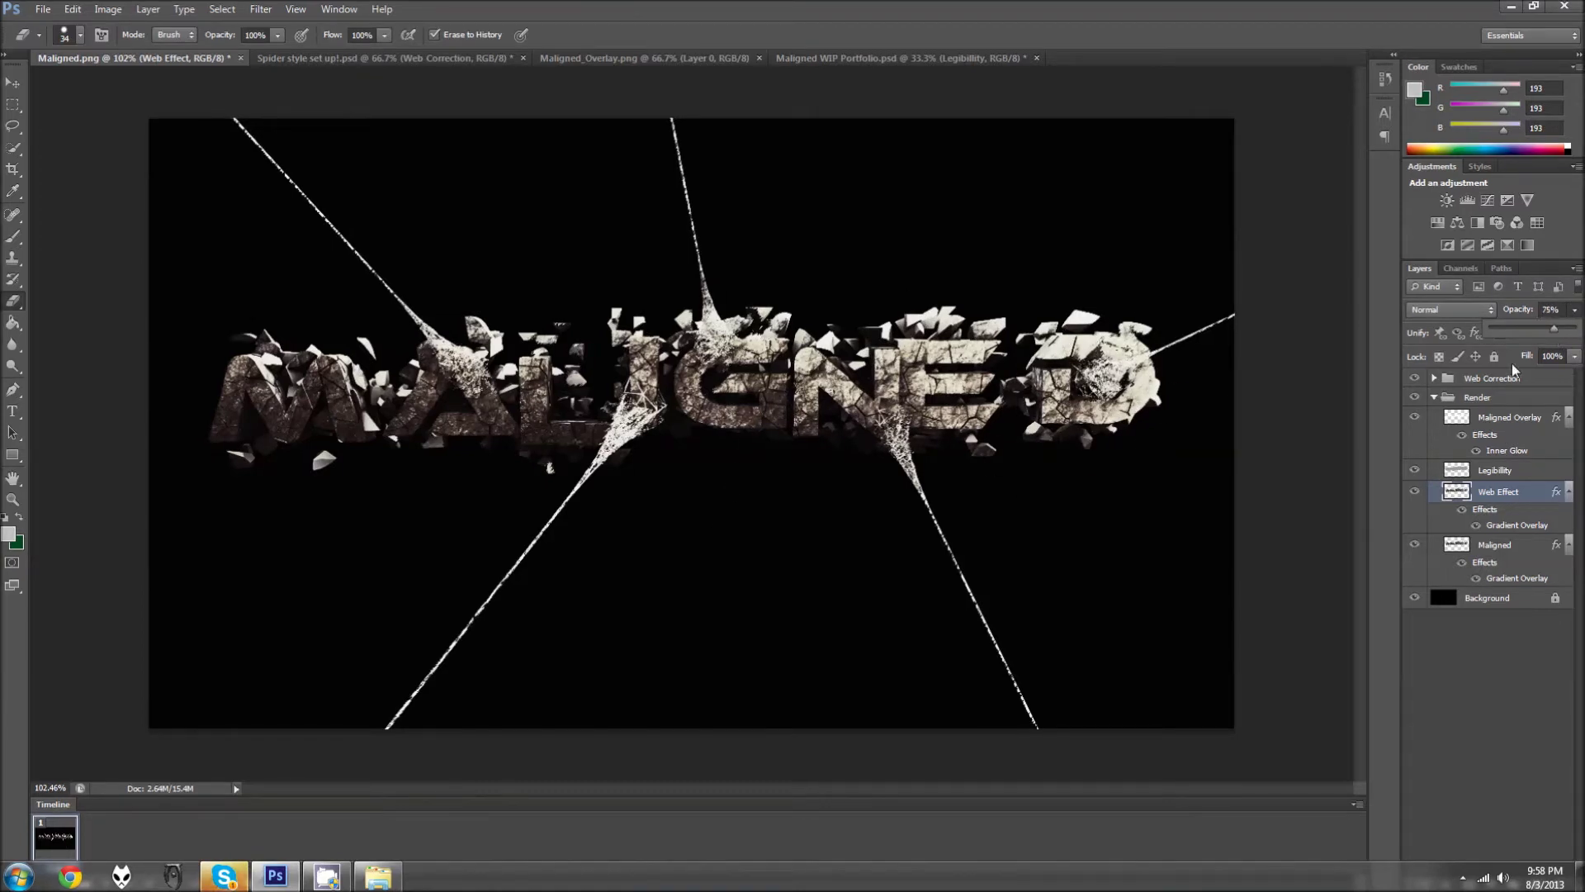
left_click(1435, 398)
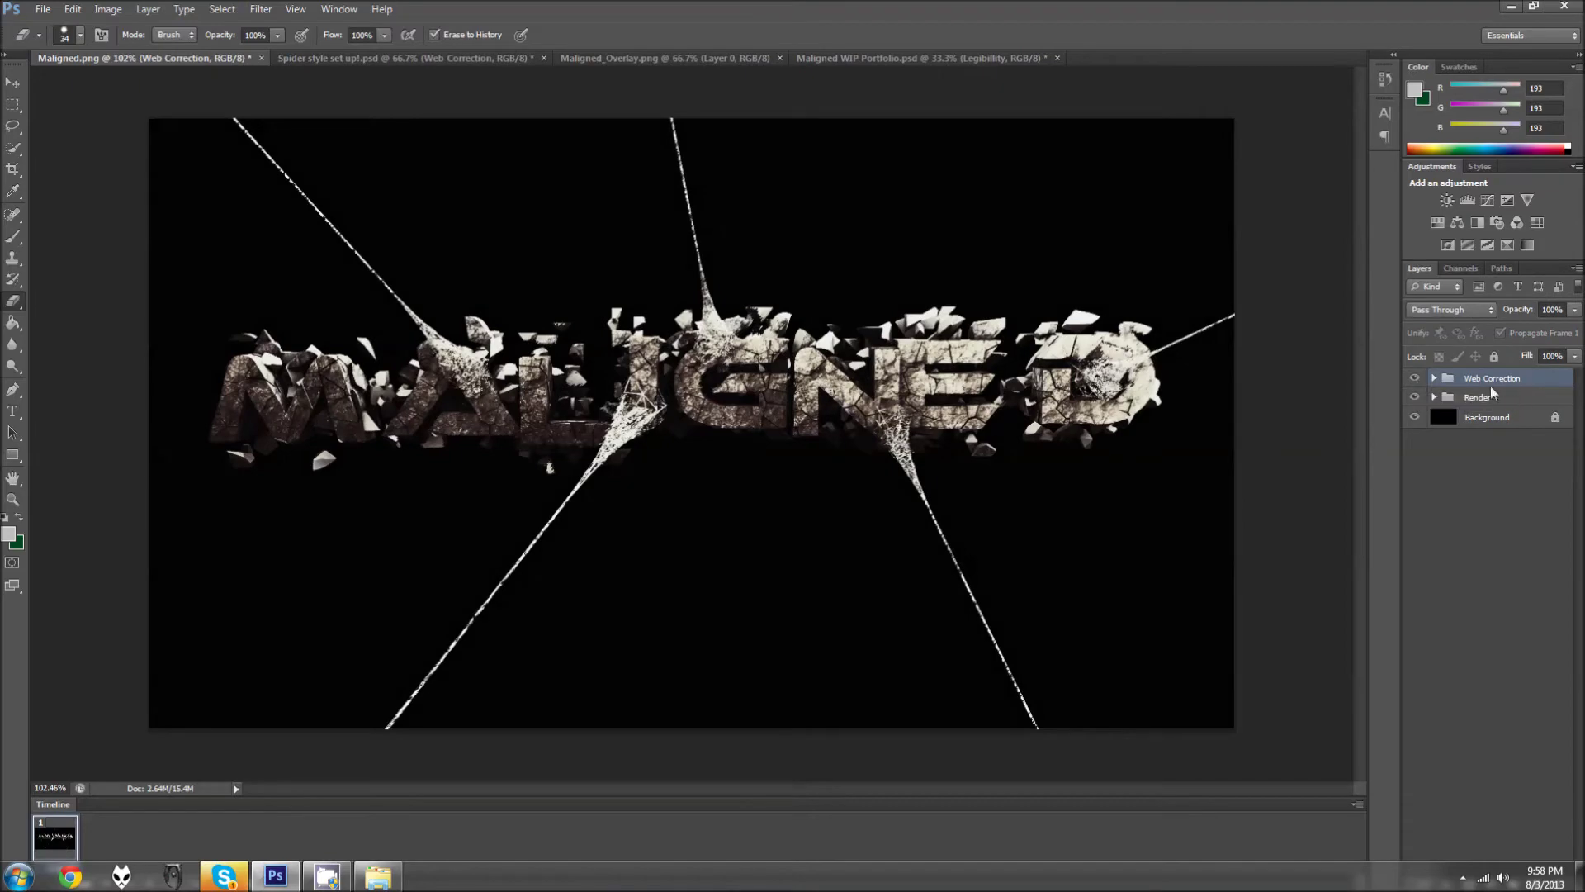
Step: Browse the computer's folders and open DEAMZY MATERIAL PACK.psd in a maximized window
key("super+Down")
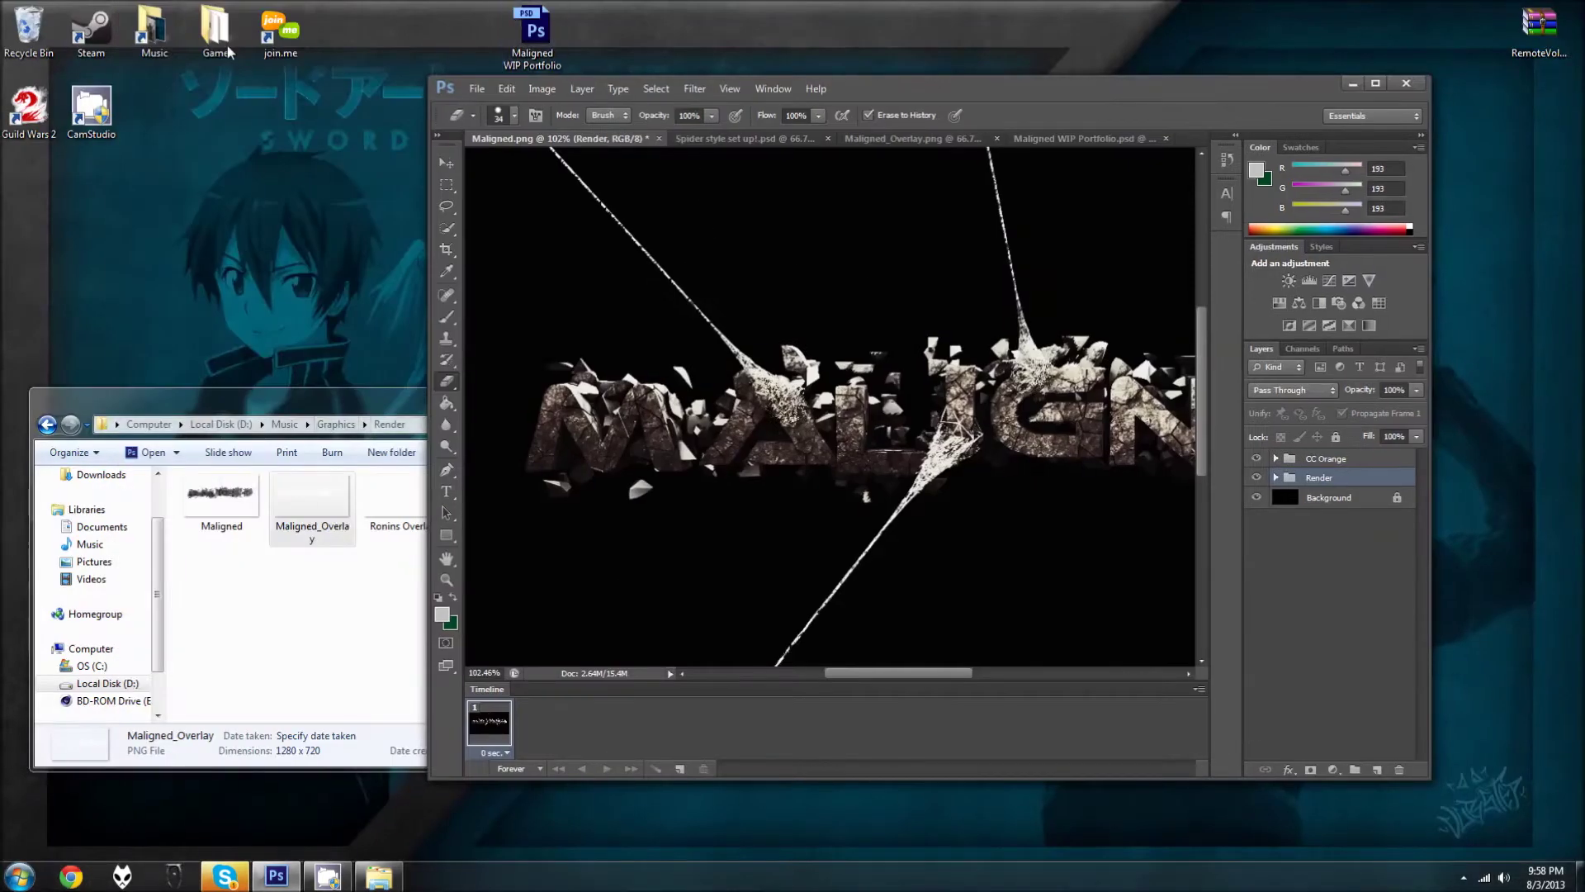
double_click(443, 530)
key("BackSpace")
double_click(603, 536)
double_click(243, 537)
key("super+Up")
Step: Expand the material pack's STUFF group and show its space_dust copie layer
left_click(1434, 378)
left_click(1434, 378)
left_click(1434, 435)
scroll(1454, 471, "down", 1)
left_click(1418, 591)
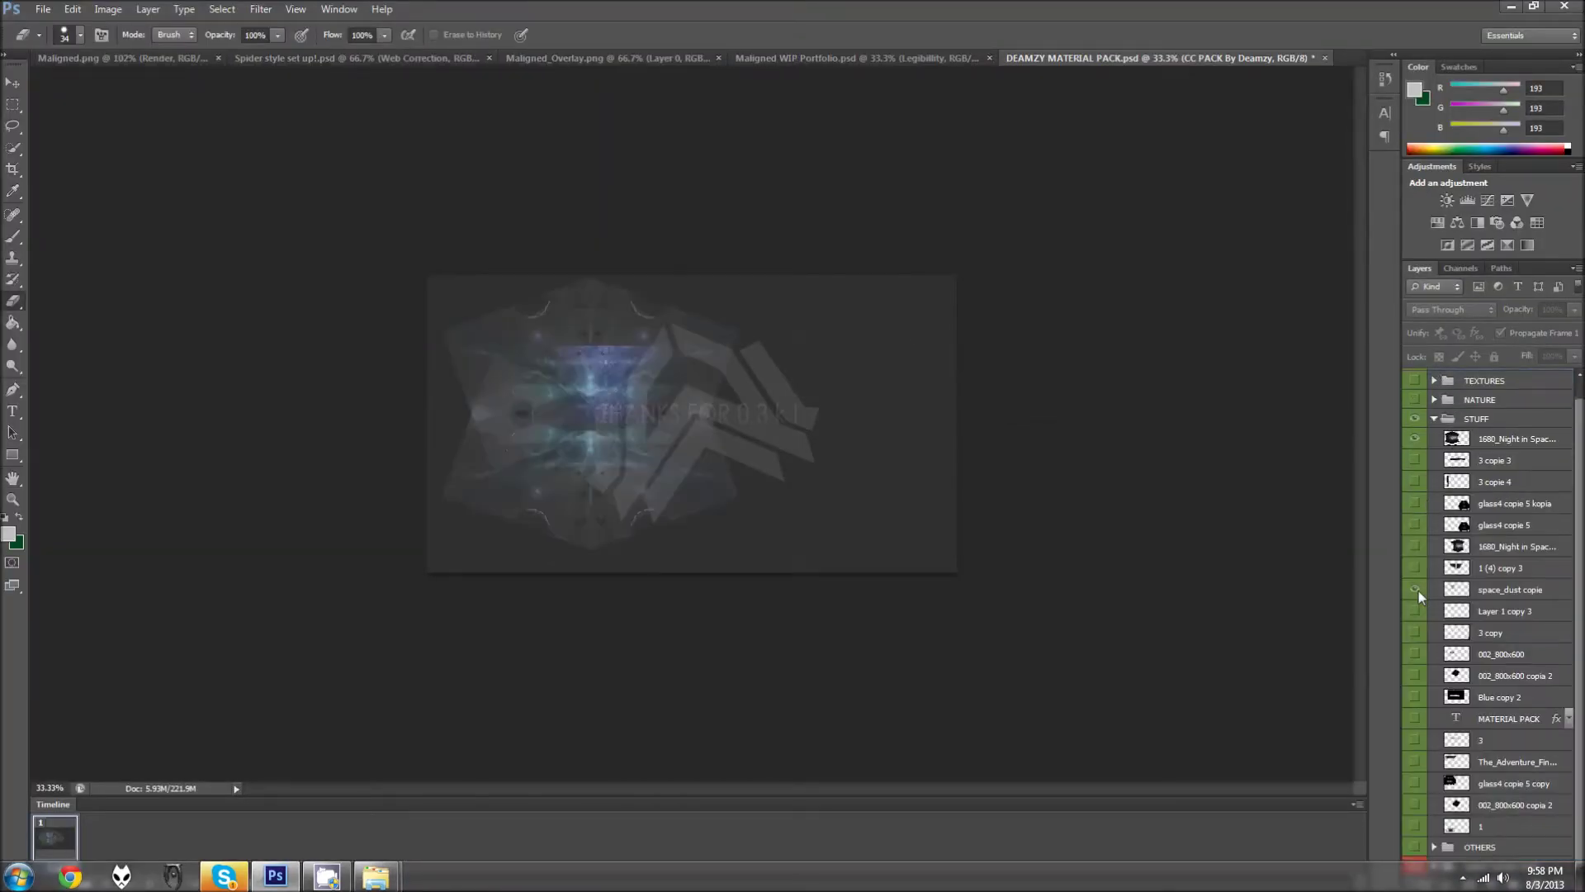
Step: Bring the space_dust copie layer into the Maligned document and free-transform it over the first letters
key("v")
left_click_drag(107, 148, 348, 435)
key("ctrl+t")
left_click_drag(354, 330, 386, 306)
left_click(829, 35)
Step: Duplicate the space_dust copie layer, transform the duplicate, and select the original layer below it
key("ctrl+j")
key("ctrl+t")
left_click(833, 40)
key("alt+bracketleft")
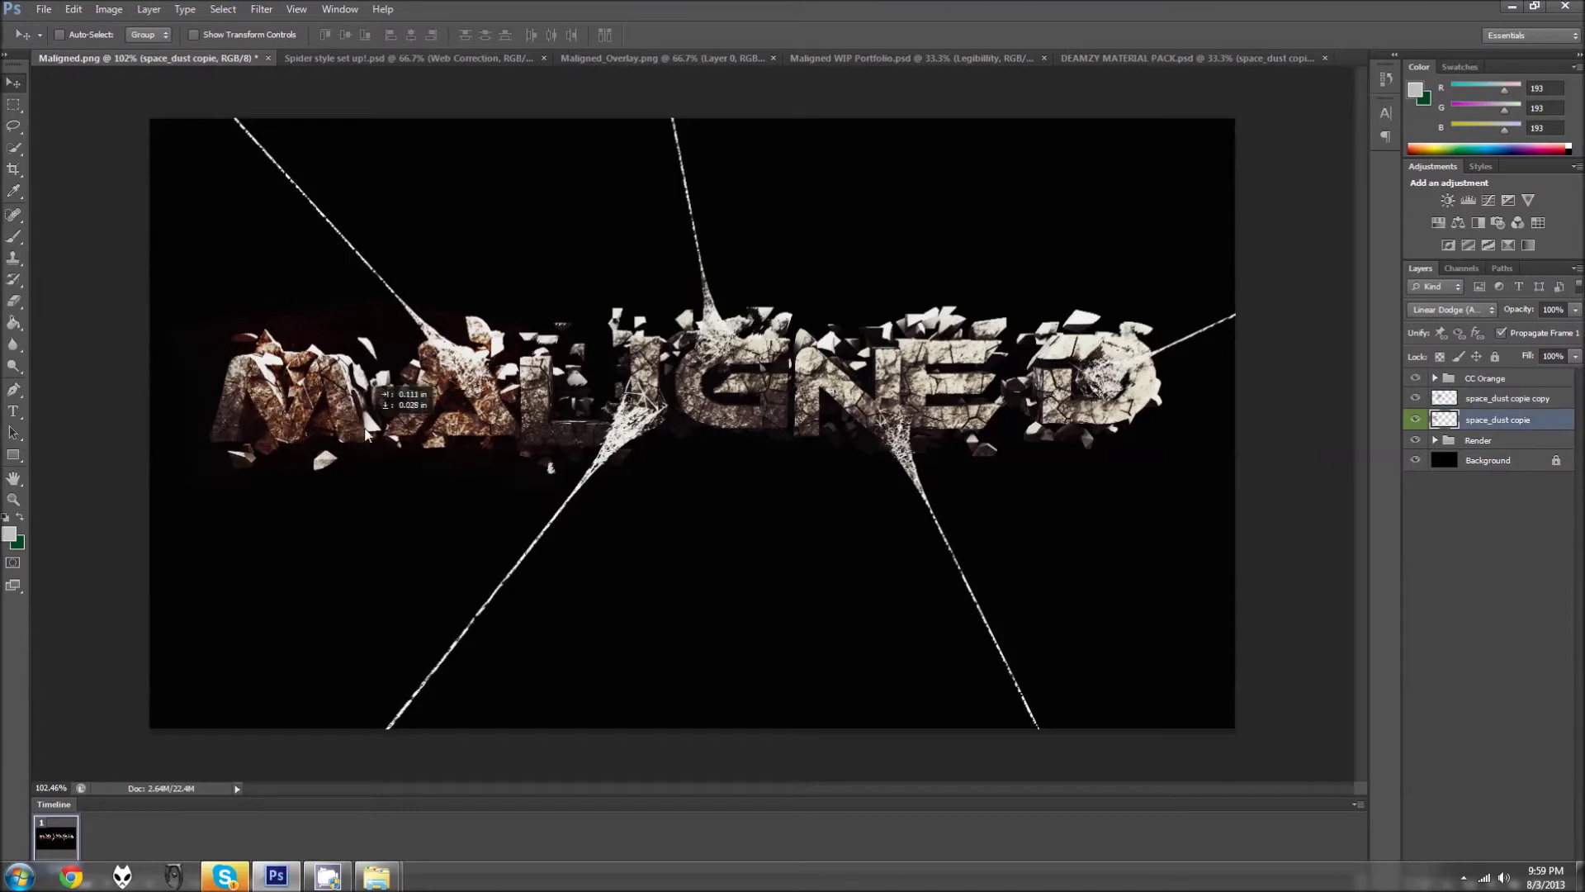
Step: Free-transform the original space_dust copie layer and the copy above it over the first letters of the text
key("ctrl+t")
left_click(829, 35)
key("alt+bracketright")
key("ctrl+t")
left_click_drag(593, 284, 552, 362)
left_click(828, 36)
Step: Make two more copies of the space_dust layer and free-transform them across the middle letters
key("ctrl+j")
key("ctrl+t")
left_click_drag(462, 396, 578, 396)
left_click_drag(727, 284, 807, 102)
left_click(829, 35)
key("ctrl+j")
key("ctrl+t")
left_click(829, 34)
Step: Duplicate the space_dust layer again and move the copy over to the last letters of the text
key("ctrl+j")
key("ctrl+t")
left_click_drag(718, 379, 1143, 404)
left_click(826, 32)
Step: Add two more resized space_dust copies, the last one over the letter D, and group all the space_dust layers as Red Glow
key("ctrl+j")
key("ctrl+t")
left_click(829, 35)
key("ctrl+j")
key("ctrl+t")
left_click_drag(1189, 264, 1114, 272)
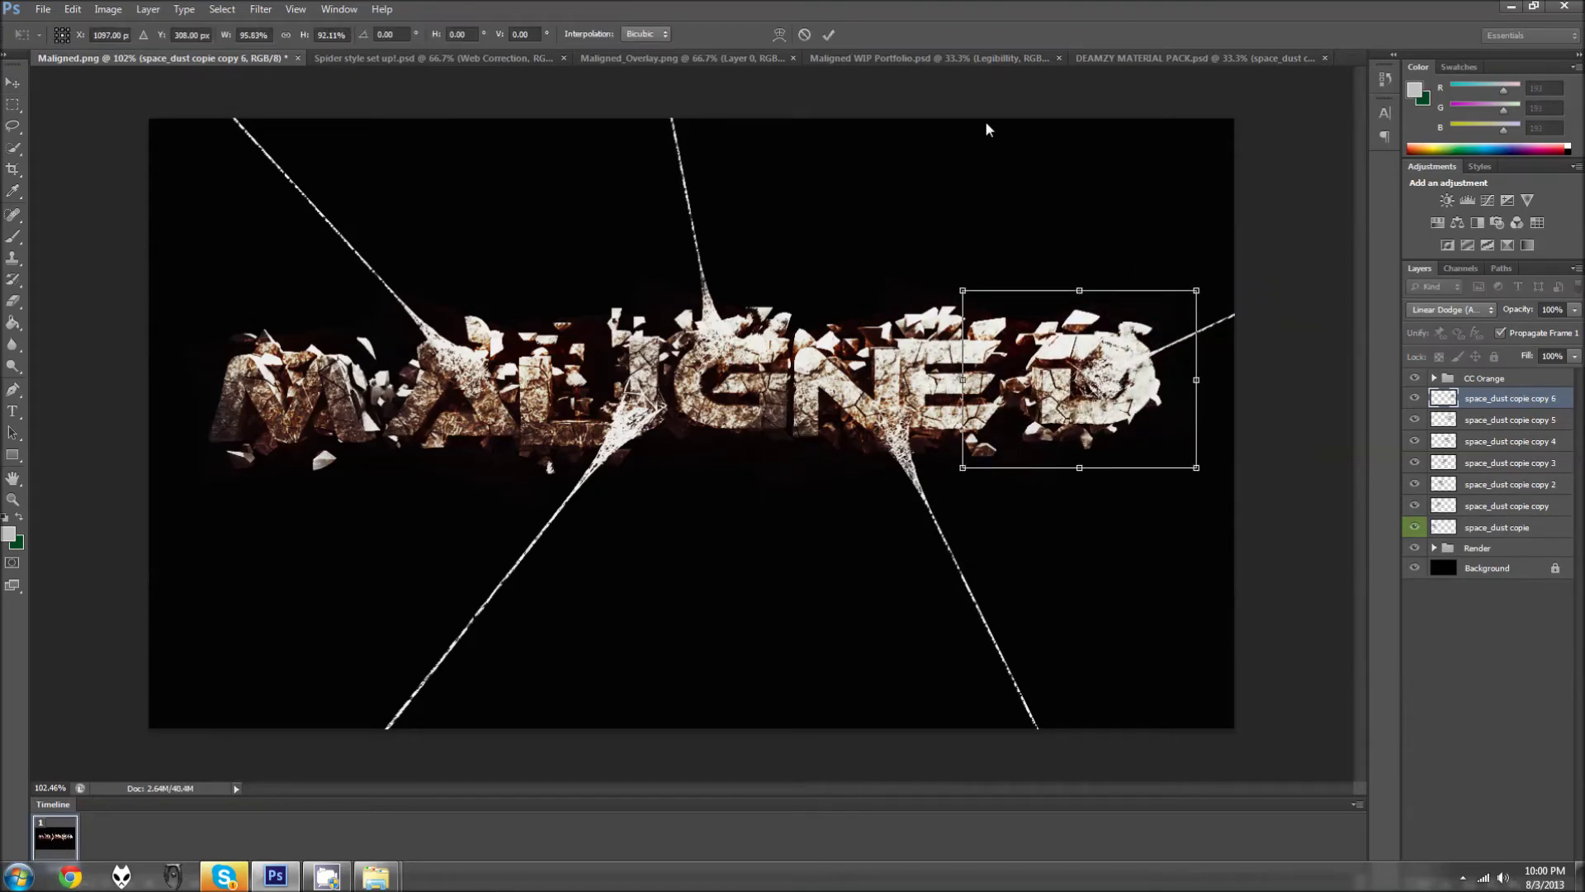
left_click(826, 32)
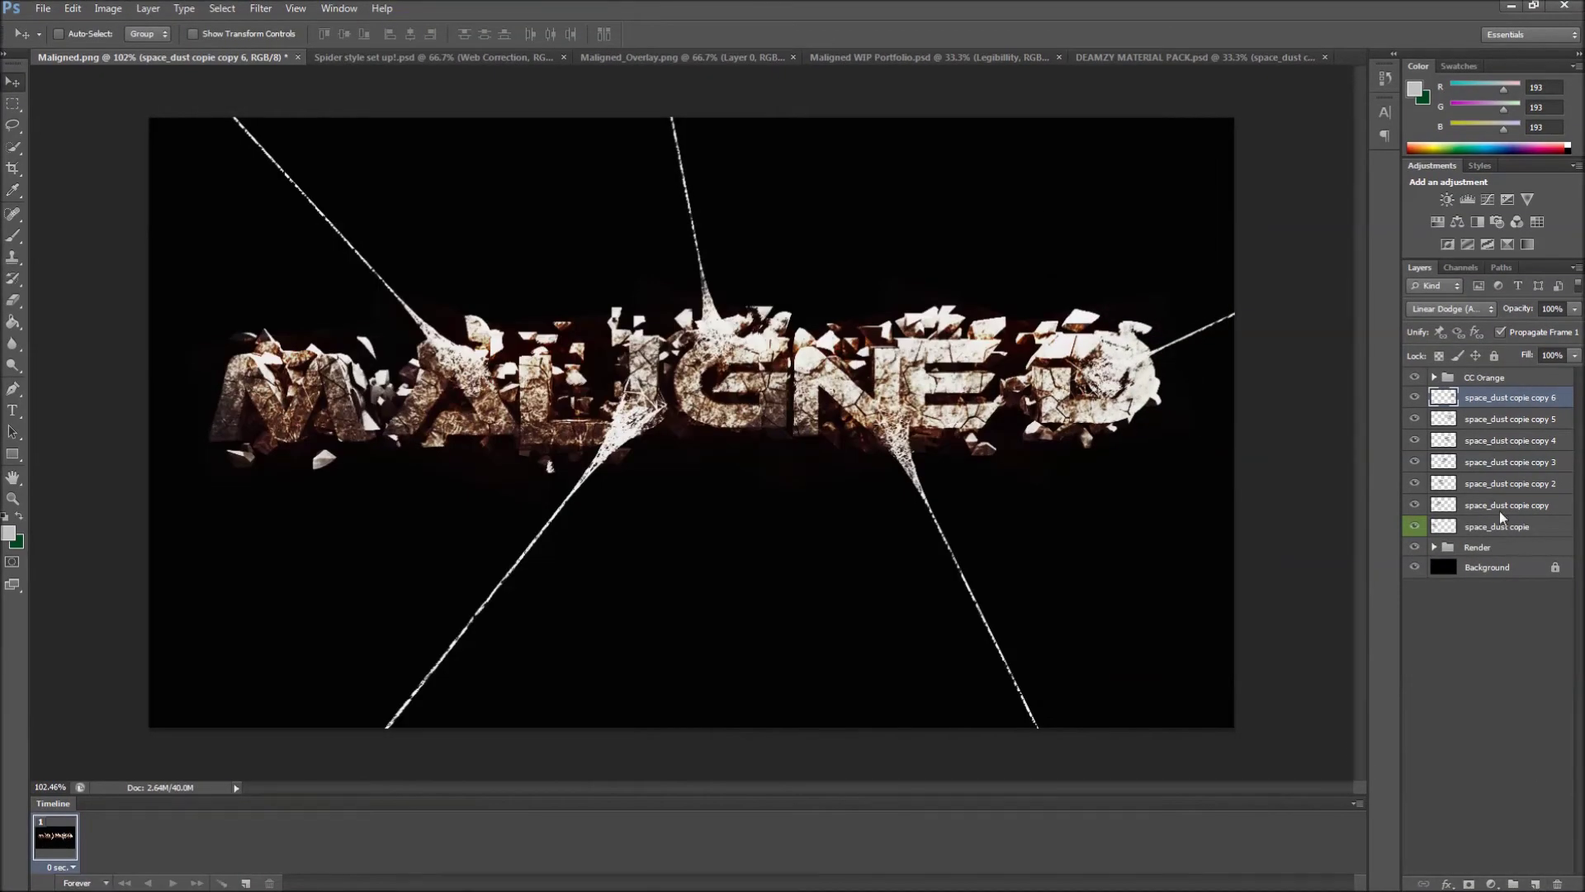
left_click(1500, 526, "shift")
key("ctrl+g")
Step: Bring layer 4 from the material pack's OTHERS group into the Maligned document below the Render group and free-transform it over the first letters
left_click(1197, 57)
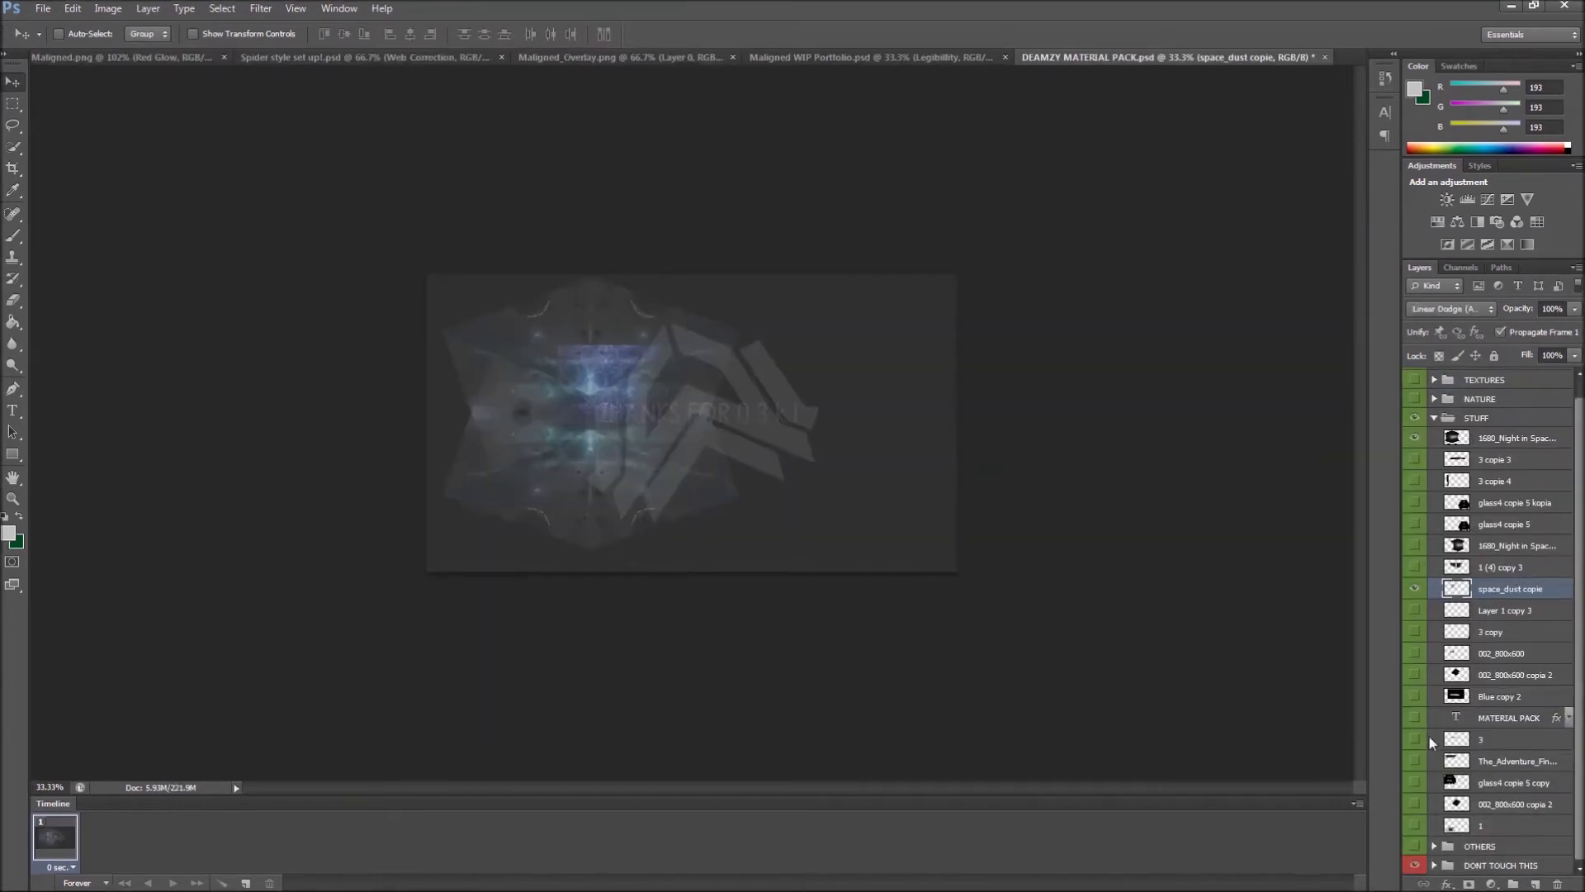
left_click(1435, 849)
left_click(1415, 503)
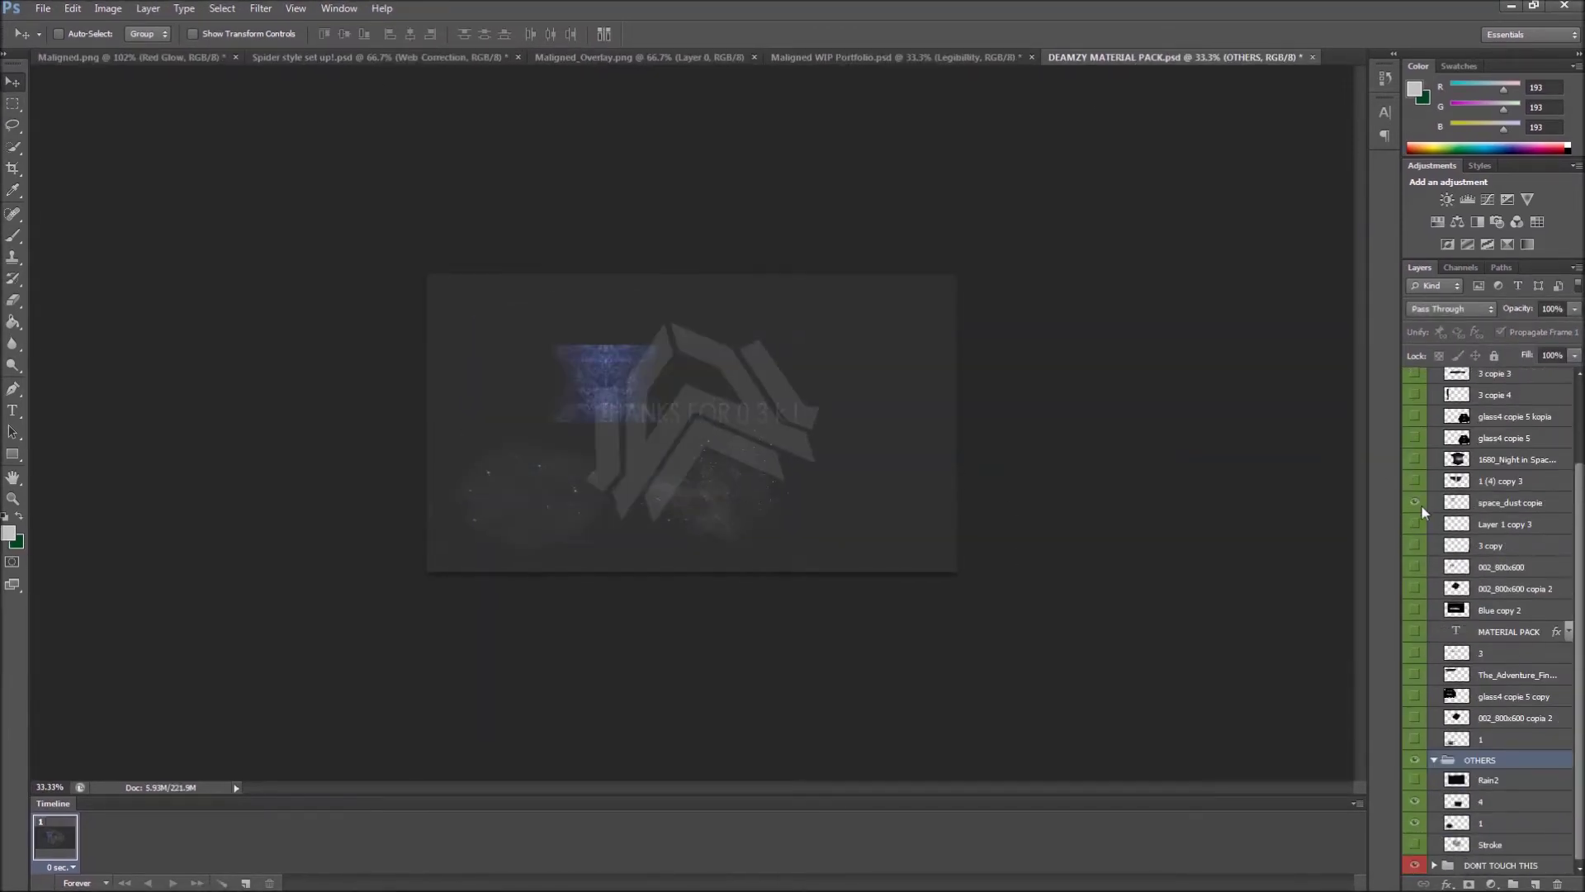
left_click_drag(1478, 801, 1498, 453)
key("ctrl+t")
left_click_drag(540, 284, 570, 231)
left_click(832, 37)
Step: Duplicate dust layer 4 twice, rotating the copies to about -37° and -125° and spreading them toward the middle of the text
key("ctrl+j")
key("ctrl+t")
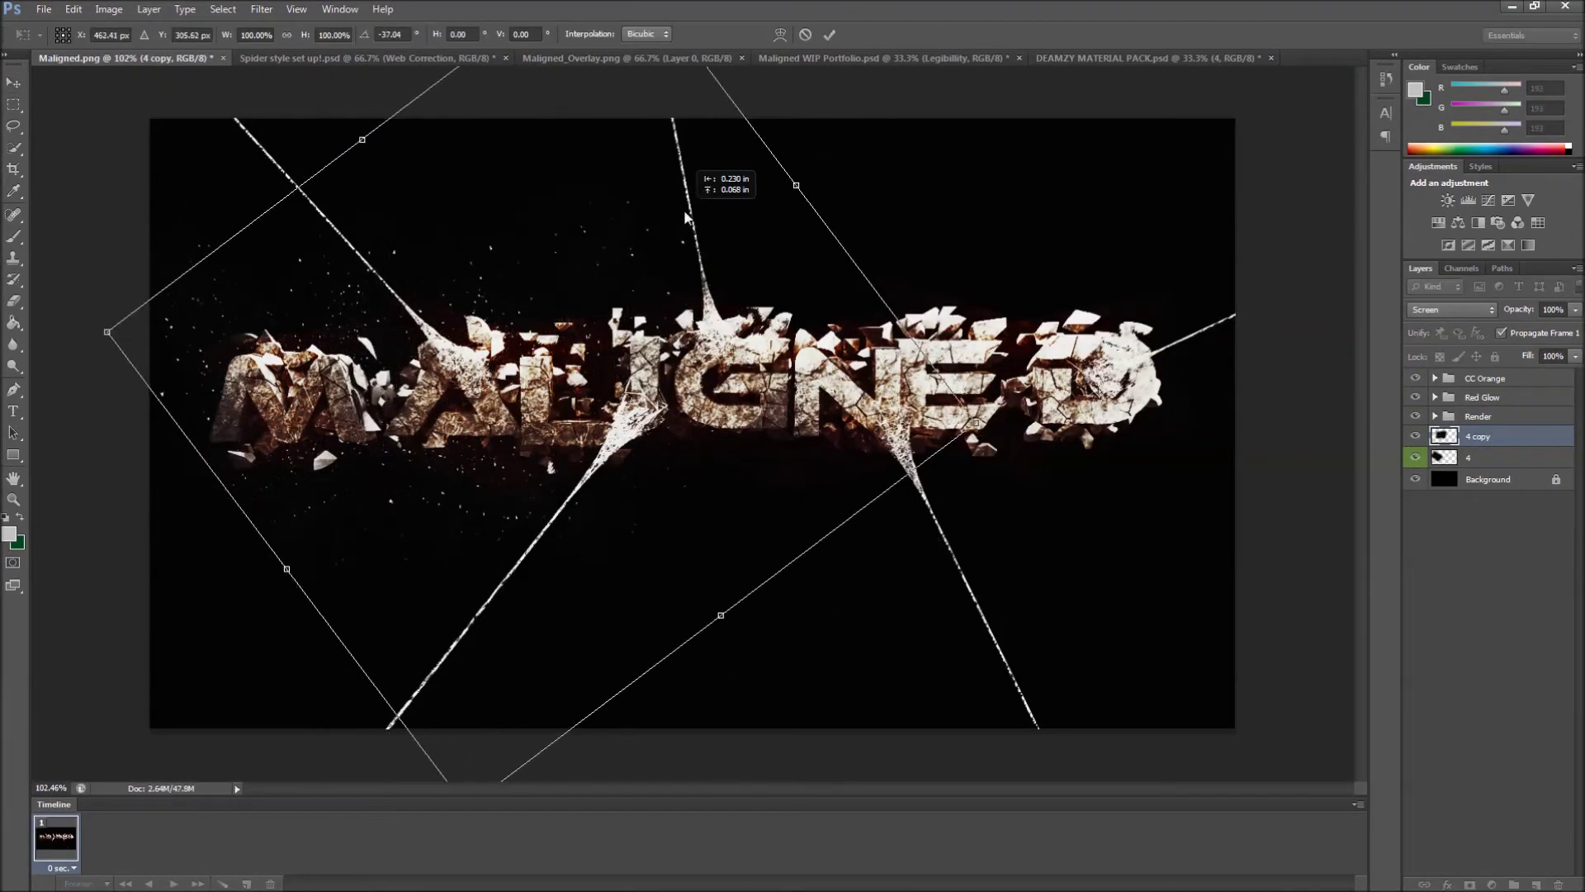
key("Escape")
key("ctrl+j")
key("ctrl+t")
left_click_drag(743, 83, 360, 404)
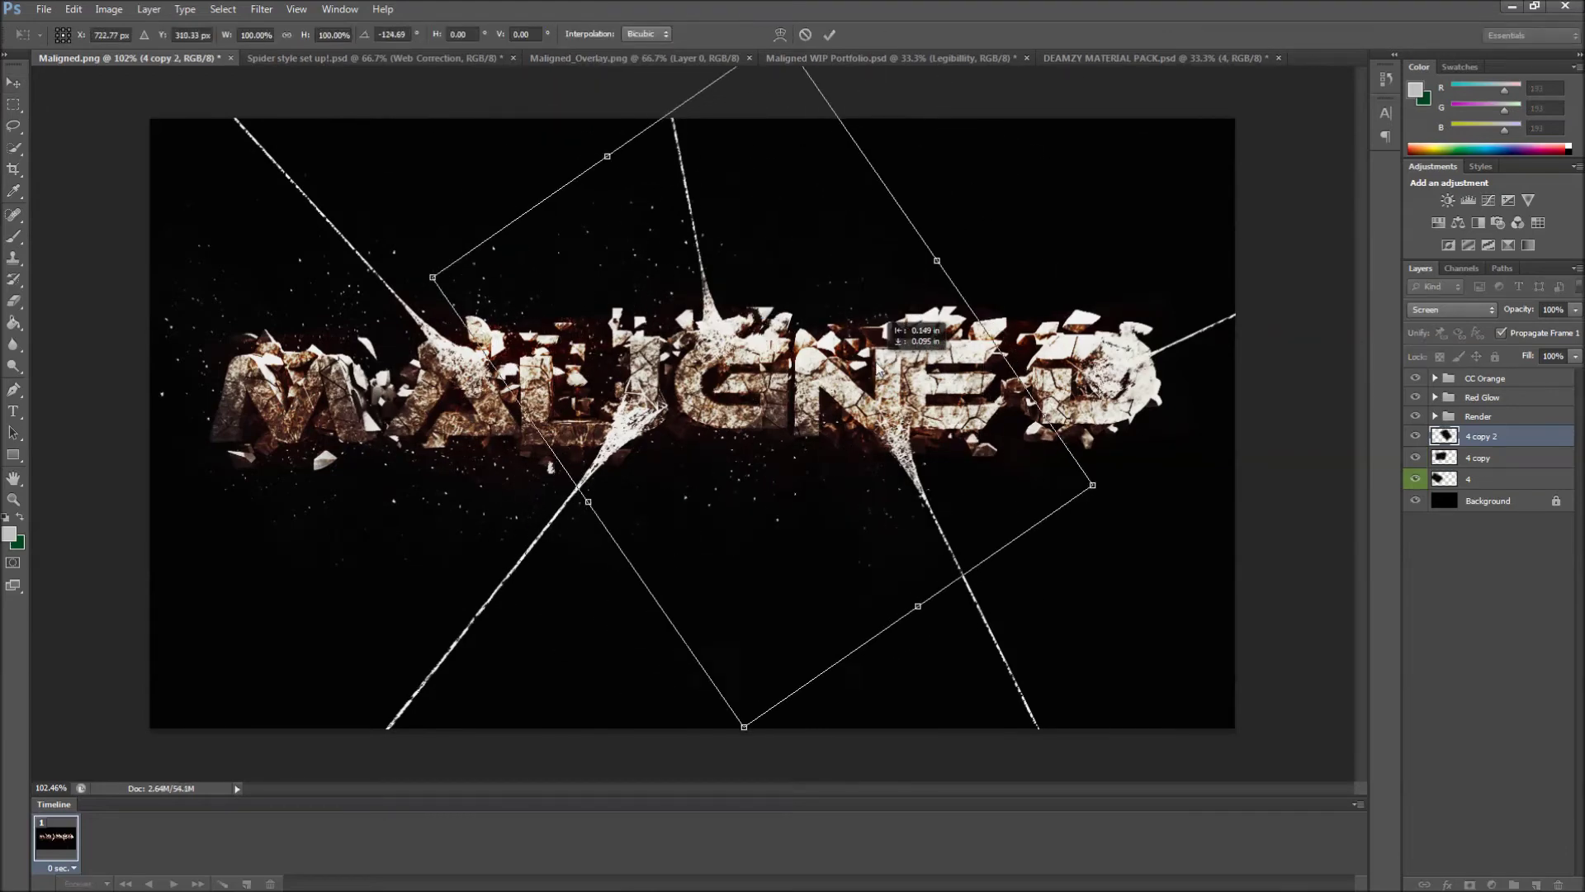
key("Escape")
Step: Add three more copies of the dust layer and transform them to scatter particles around the rest of the text
key("ctrl+j")
key("ctrl+t")
left_click_drag(1058, 172, 859, 35)
key("Escape")
key("ctrl+j")
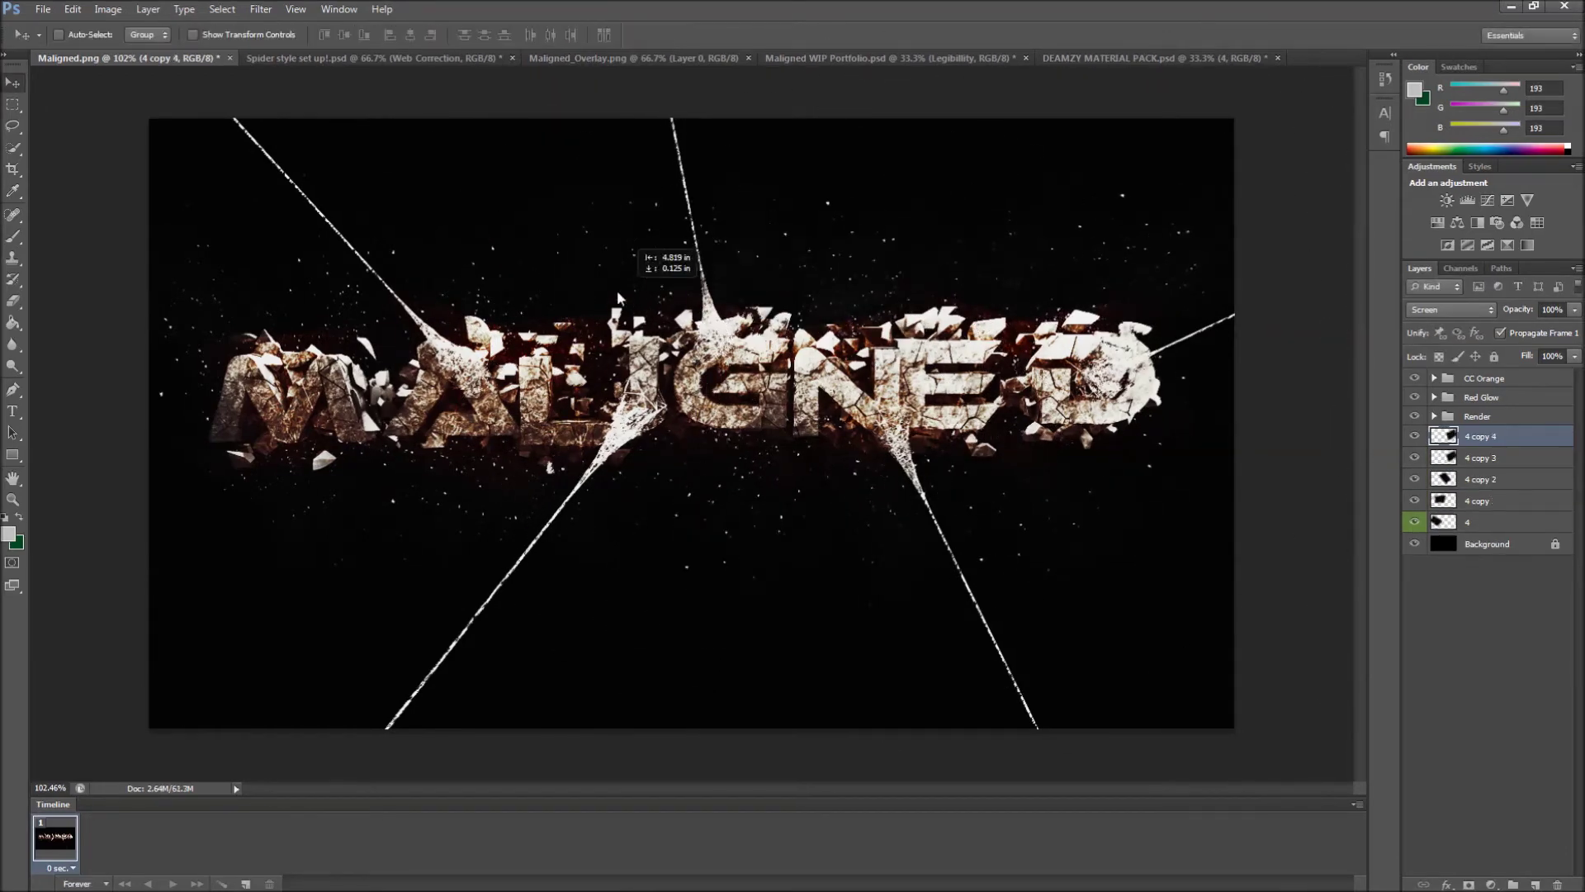
key("ctrl+j")
key("ctrl+t")
left_click_drag(1065, 173, 825, 45)
key("Return")
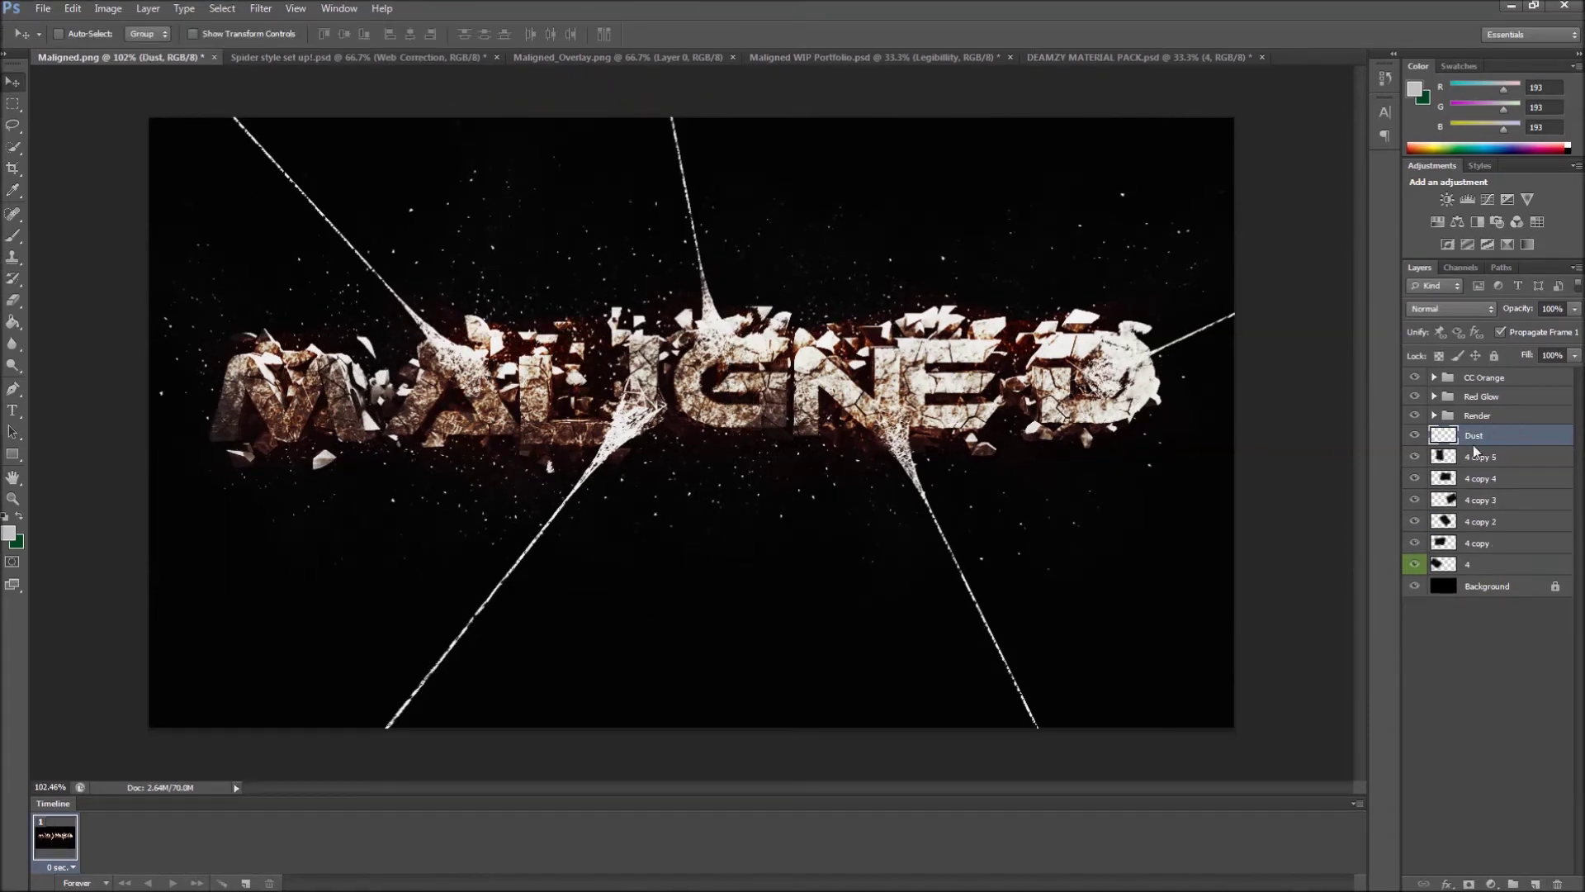
Step: Group all the dust layers, name the group Dust, and collapse it
key("ctrl+g")
double_click(1476, 435)
type("Du")
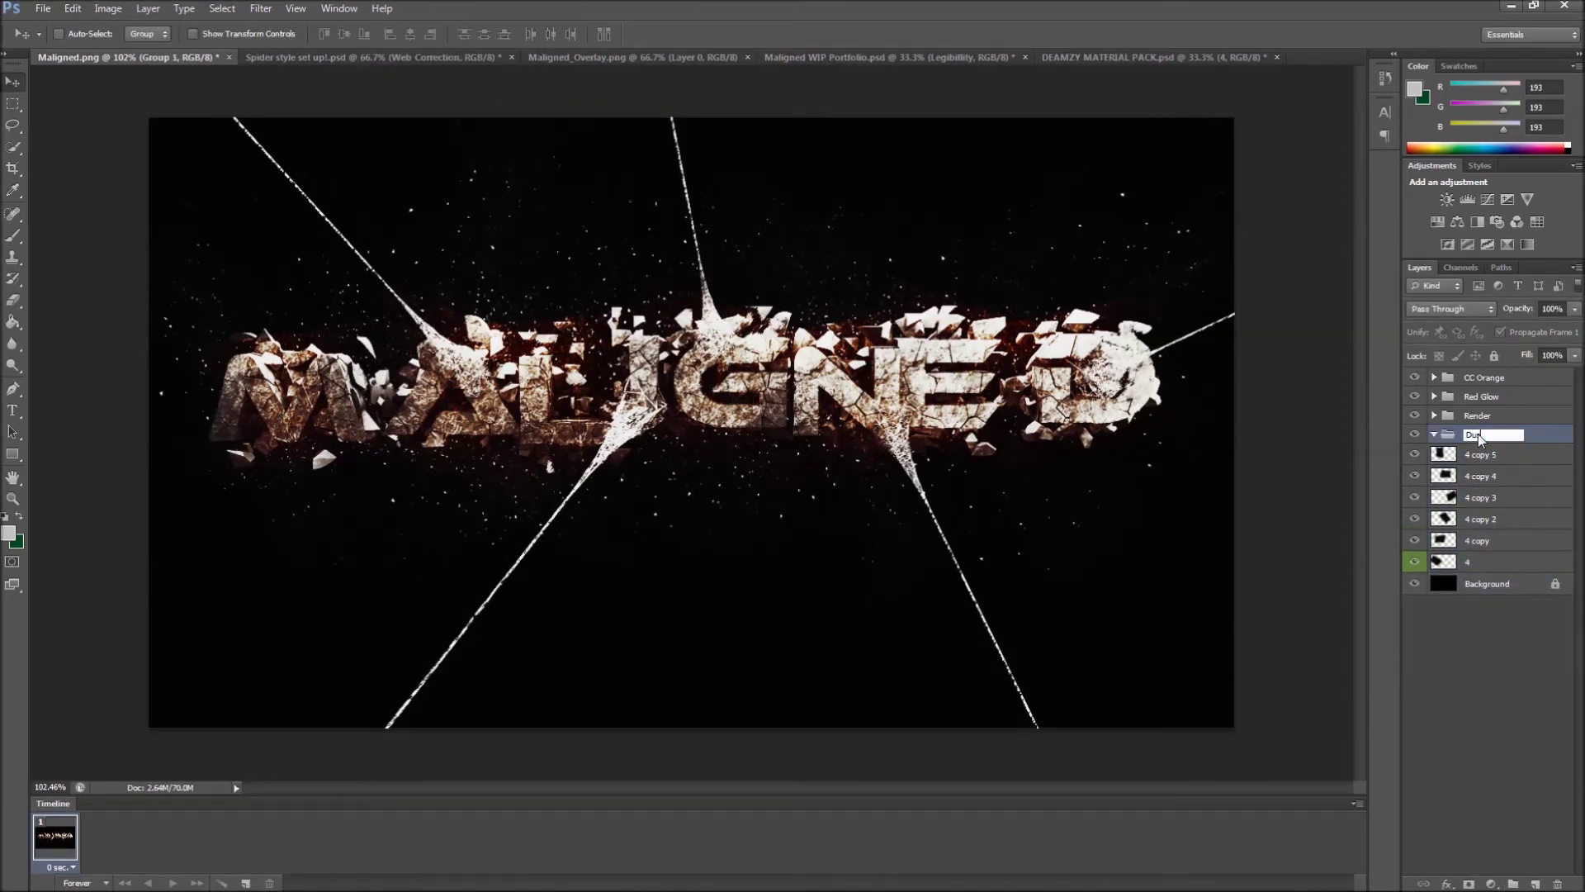
type("st")
key("Return")
left_click(1435, 436)
Step: In the Render group, set the Web Effect layer's opacity to about 65% and the Legibility layer's to about 97%
left_click(1435, 415)
left_click(1498, 509)
left_click(1574, 308)
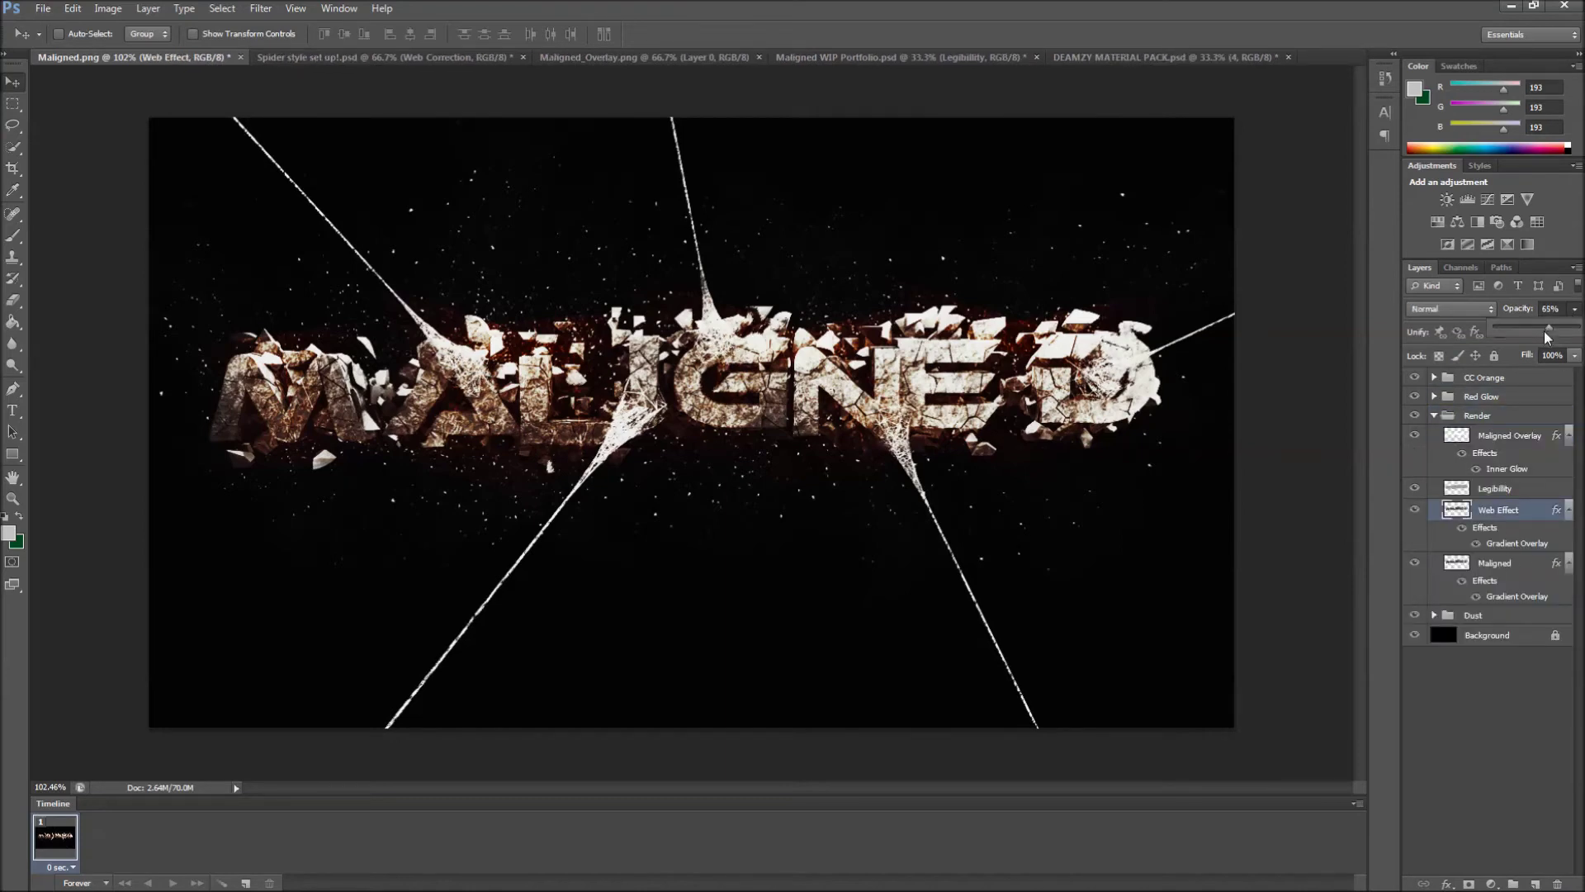
left_click(1499, 488)
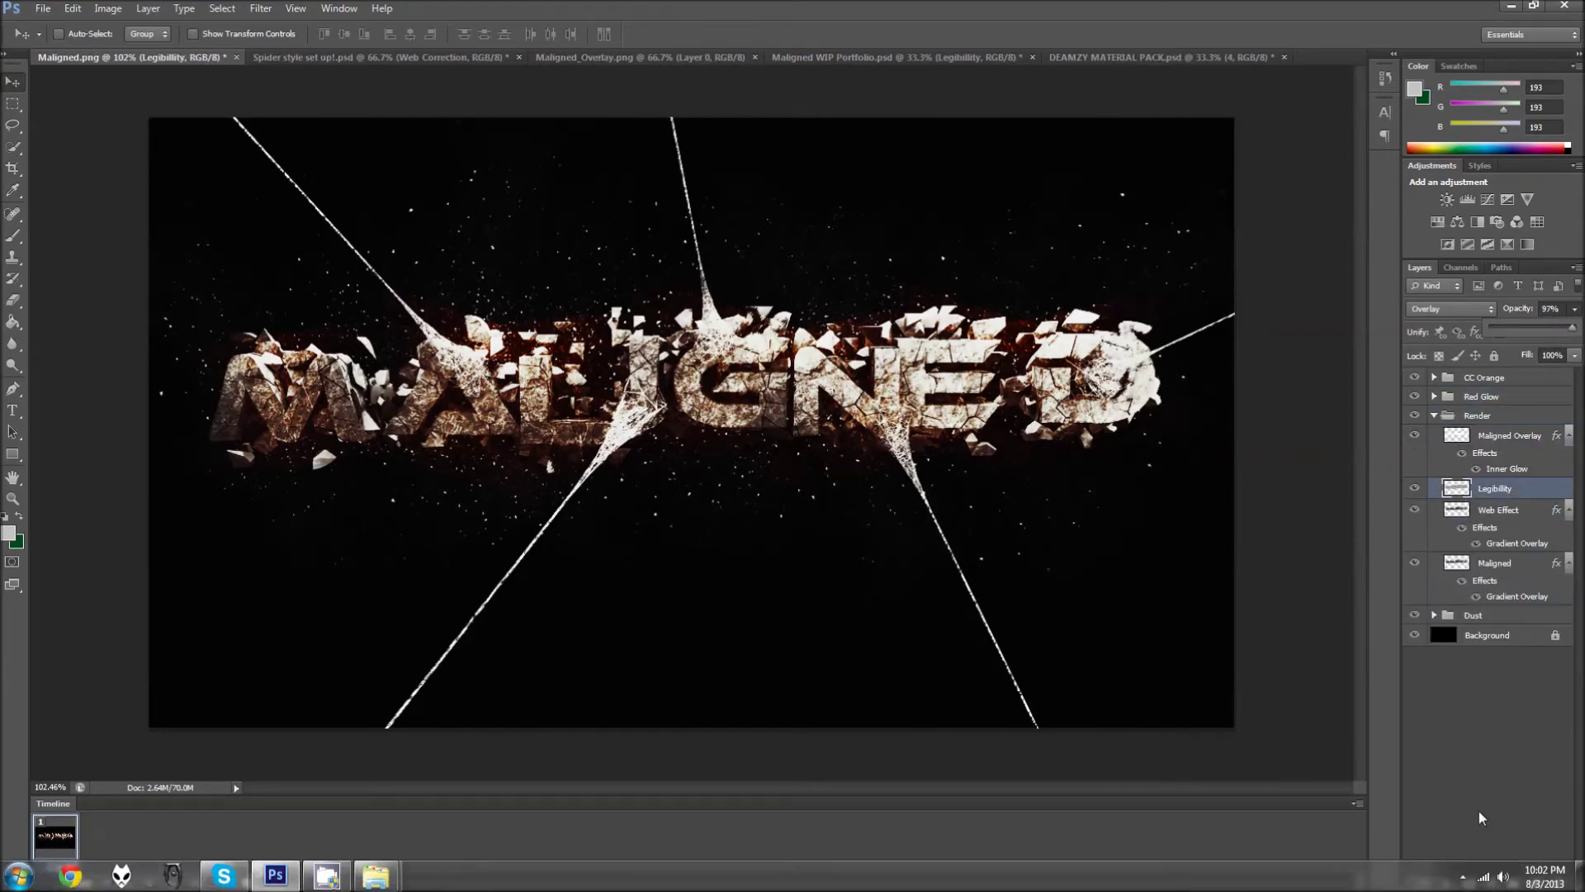
left_click(1434, 416)
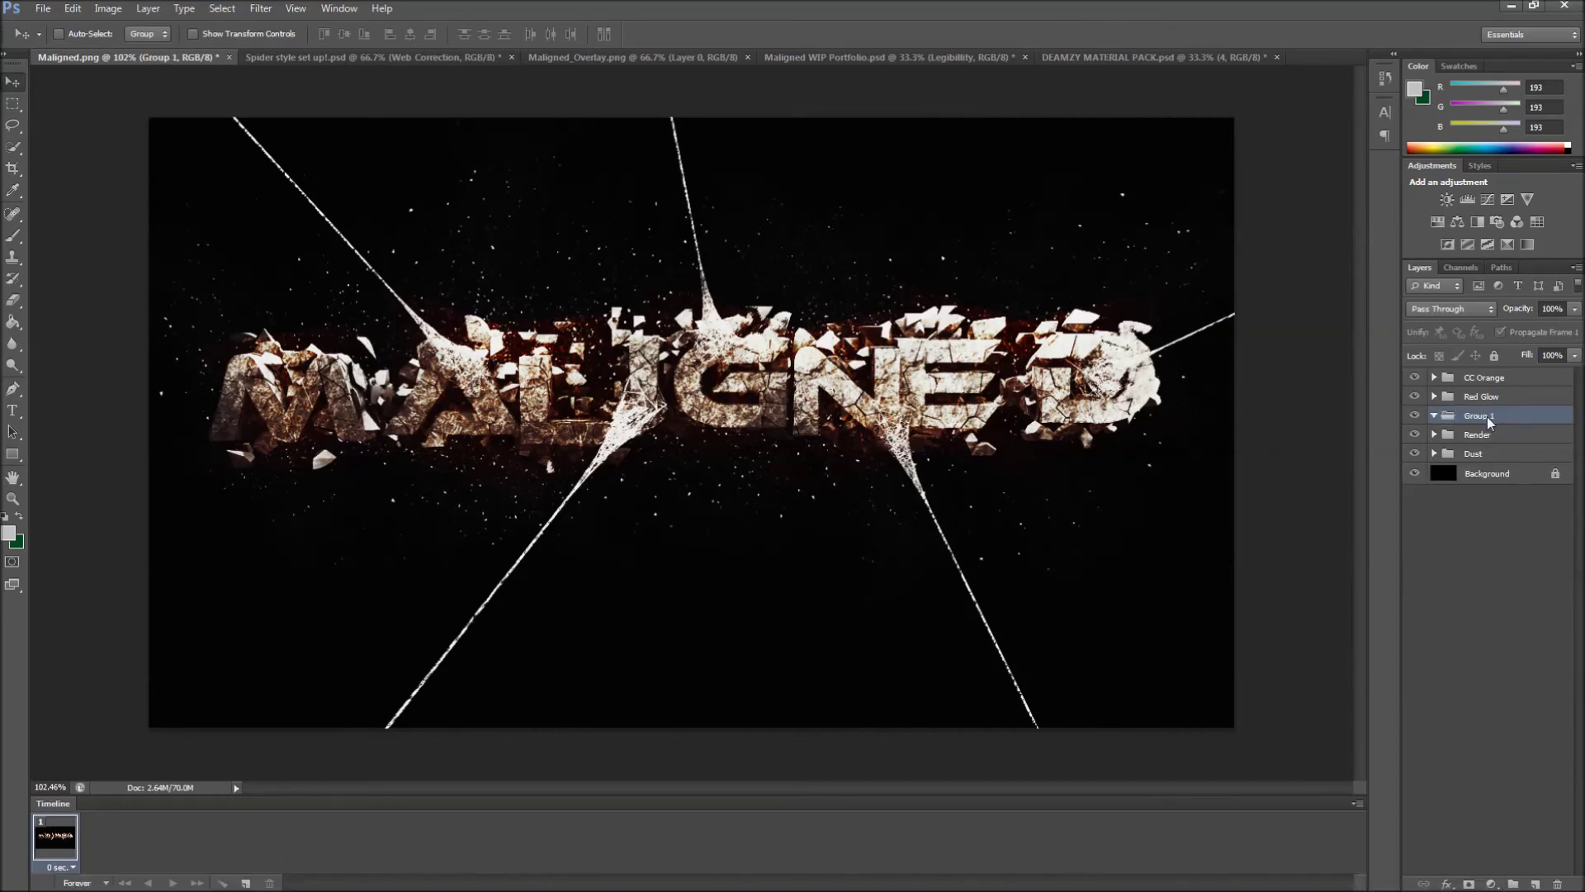
Step: Name the new group above Render Flare and place layer 3 from the material pack in it over the middle letters
left_click(623, 58)
left_click(1139, 58)
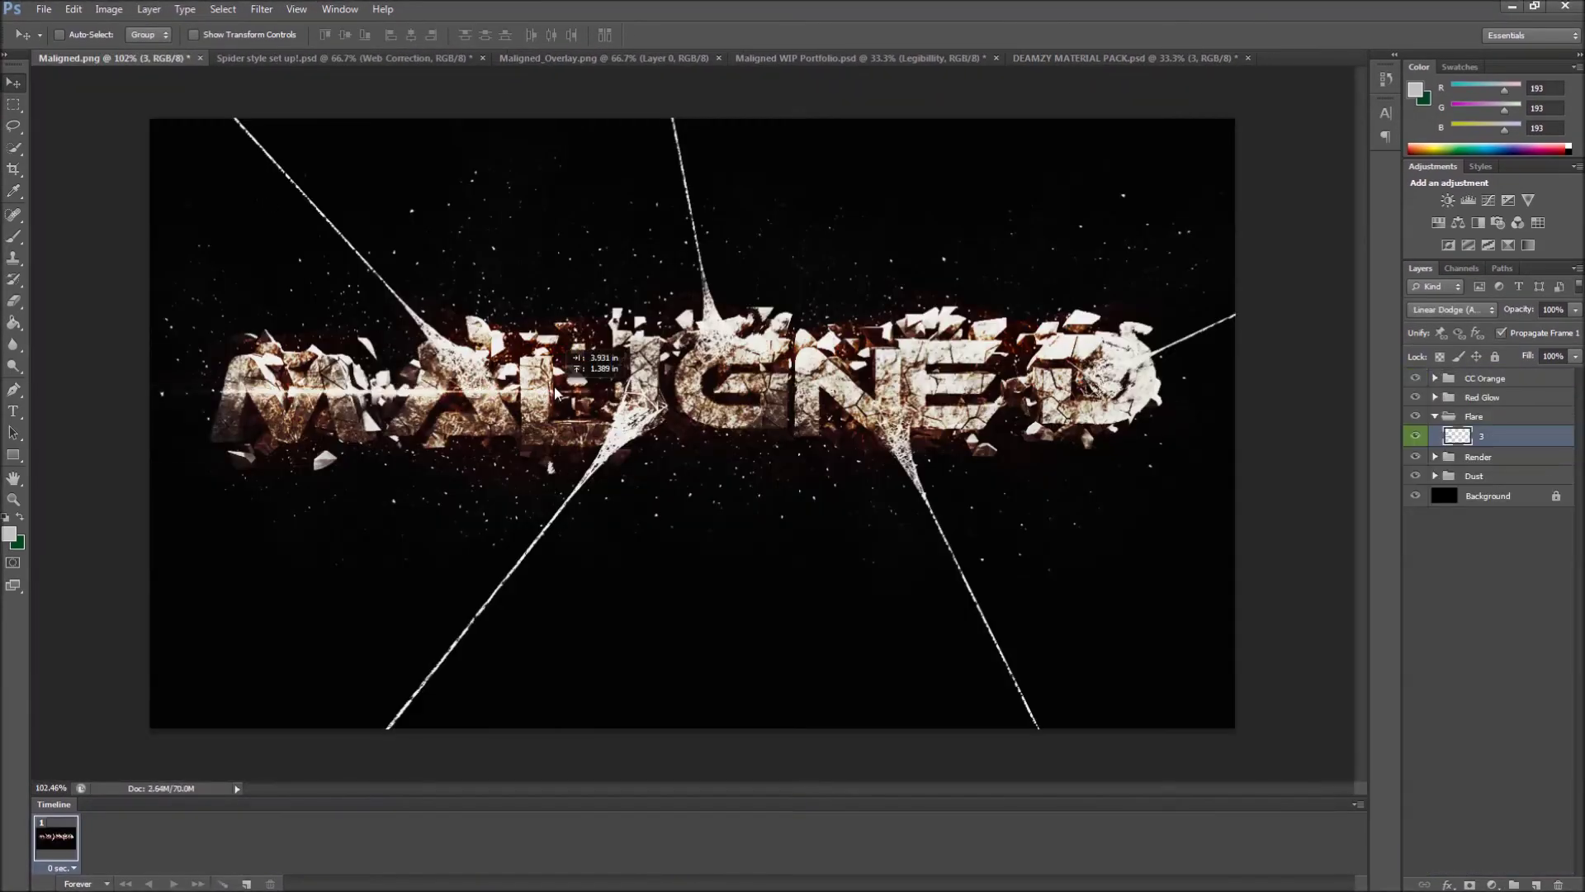
left_click_drag(591, 388, 782, 390)
key("Return")
Step: Duplicate the flare layer, scale the copy to about 31%, rotate it about 10.7°, and place it over the letter A
key("ctrl+j")
key("ctrl+t")
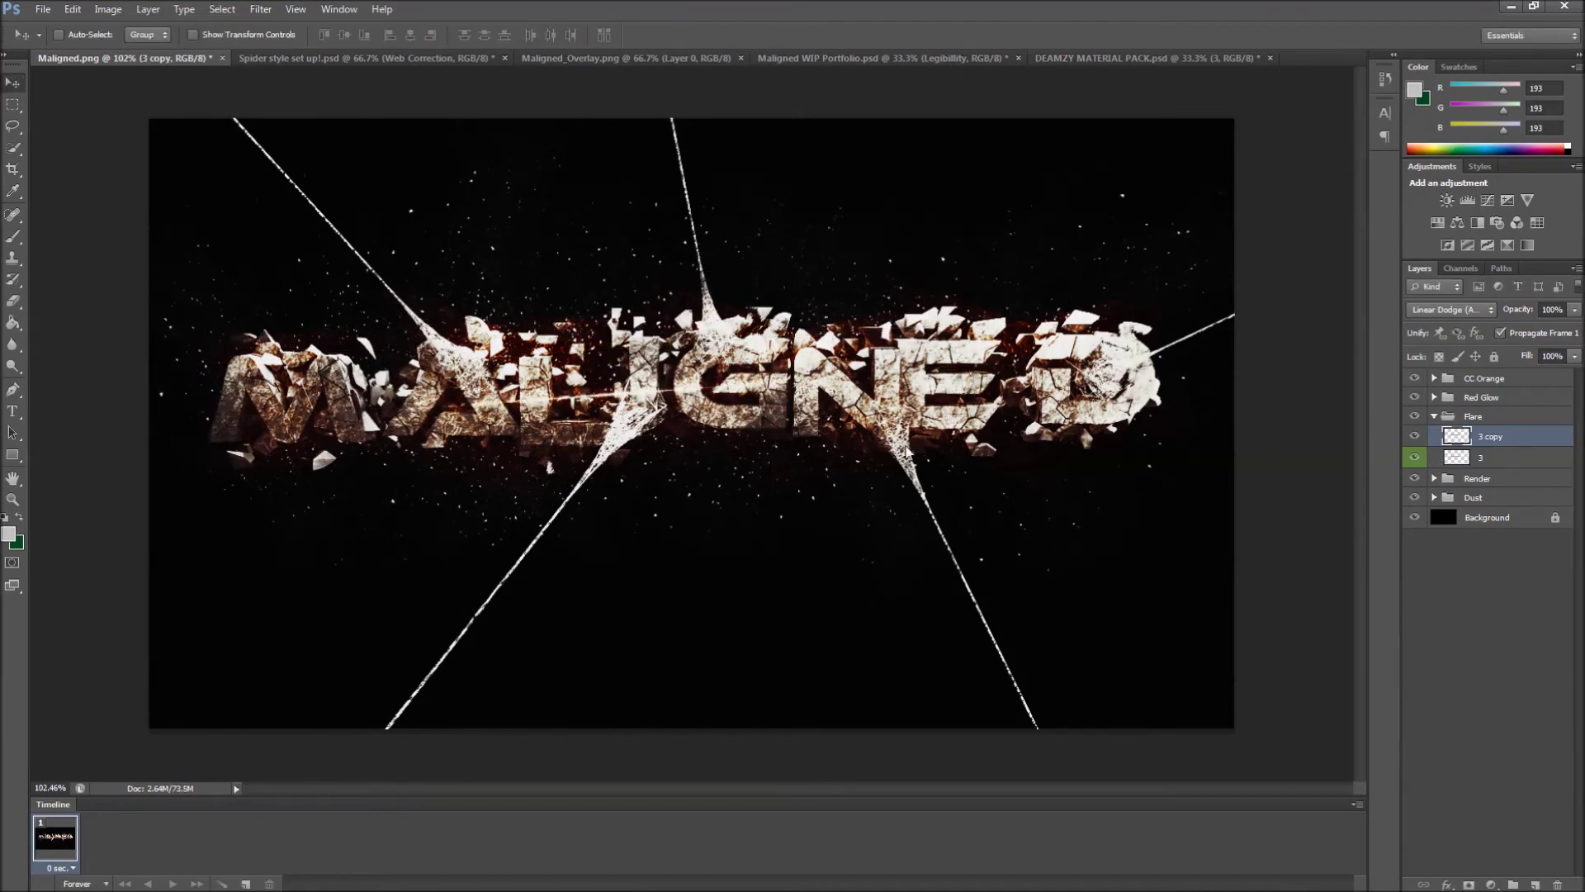
left_click_drag(425, 414, 428, 417)
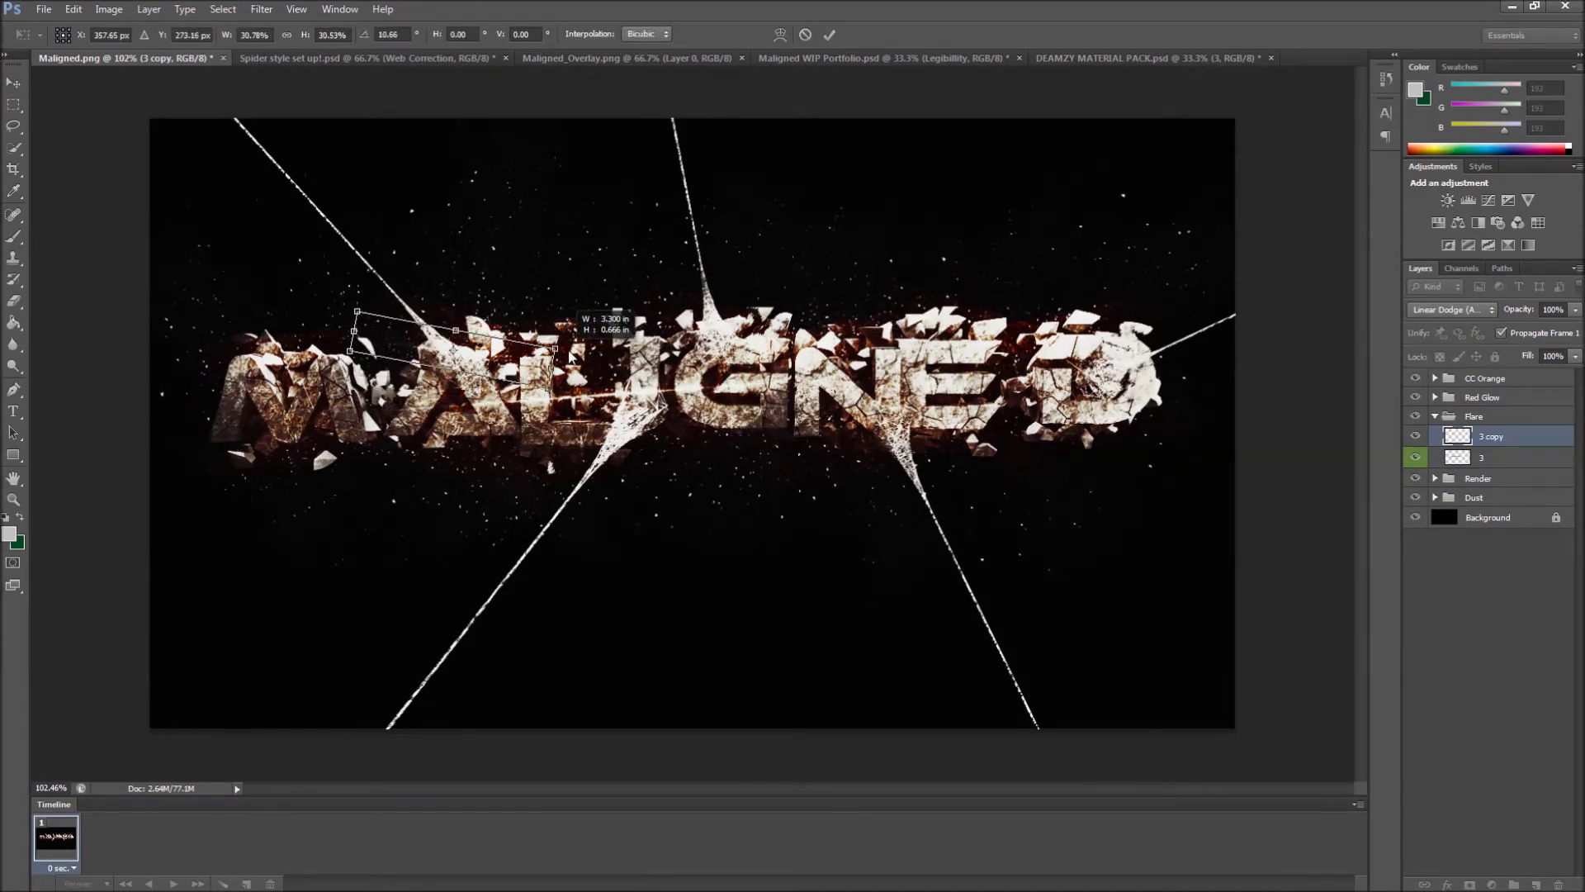
left_click(830, 33)
Step: Duplicate the flare again and free-transform the second copy near the letters G and N
key("ctrl+j")
key("ctrl+t")
left_click_drag(805, 313, 774, 382)
left_click(830, 34)
Step: Make a third flare copy and rotate, resize and position it around the letters N and E
key("ctrl+j")
key("ctrl+t")
left_click_drag(916, 297, 951, 312)
left_click_drag(1027, 428, 1061, 212)
left_click_drag(792, 545, 728, 577)
left_click_drag(1065, 322, 1088, 330)
left_click(830, 34)
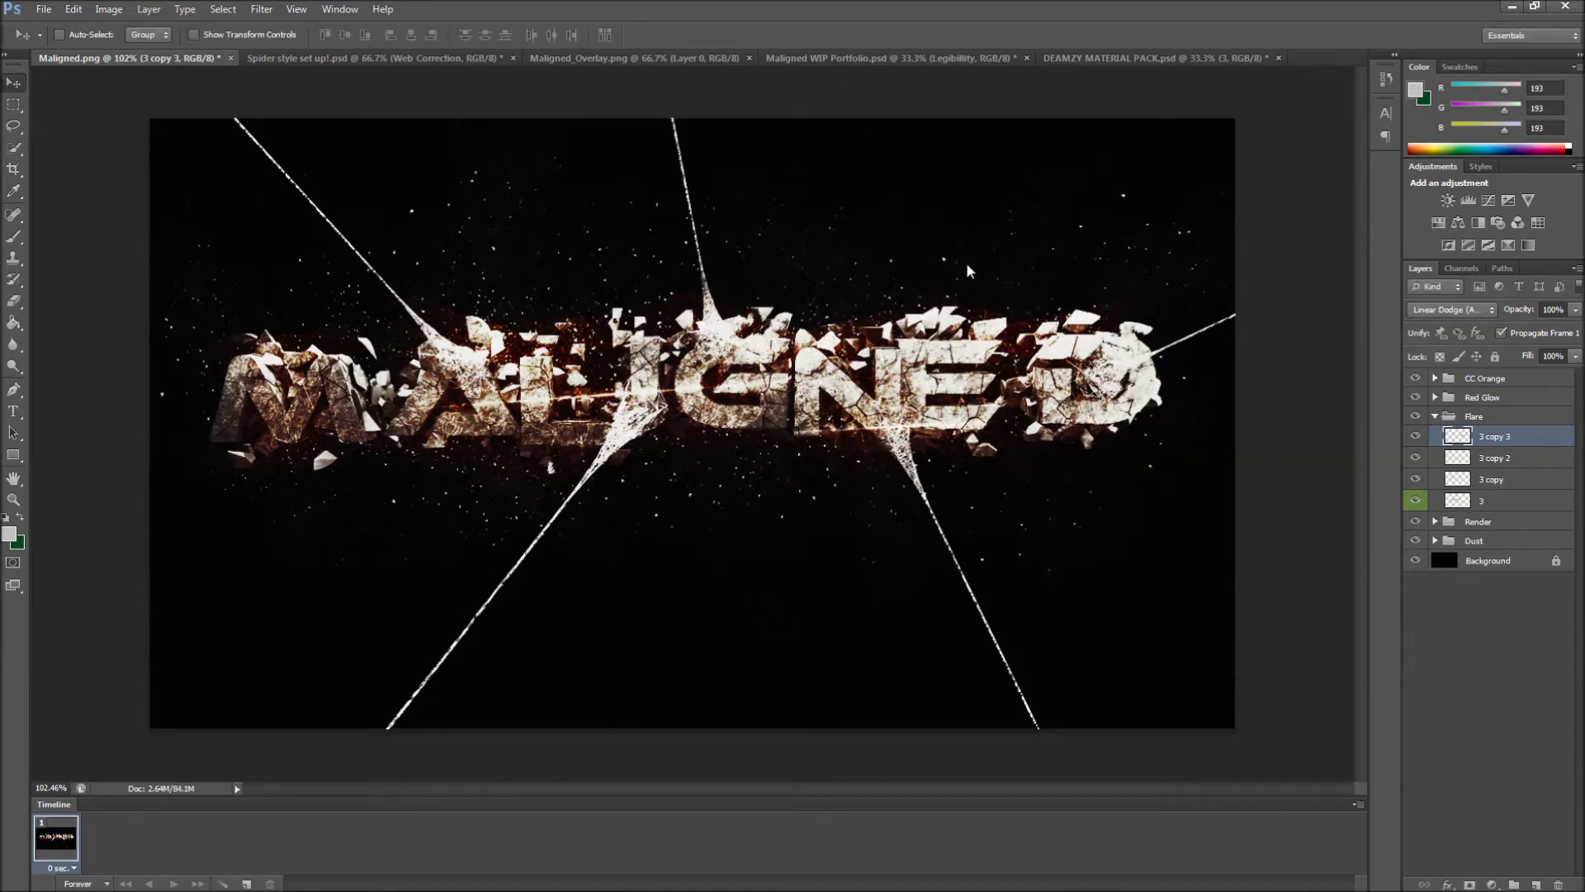
Step: Add a fourth flare copy over the letter D, narrowed to about 92% and rotated about 10.6°, and collapse the Flare group
key("ctrl+j")
key("ctrl+t")
left_click_drag(1268, 314, 1278, 348)
left_click_drag(1190, 390, 1190, 391)
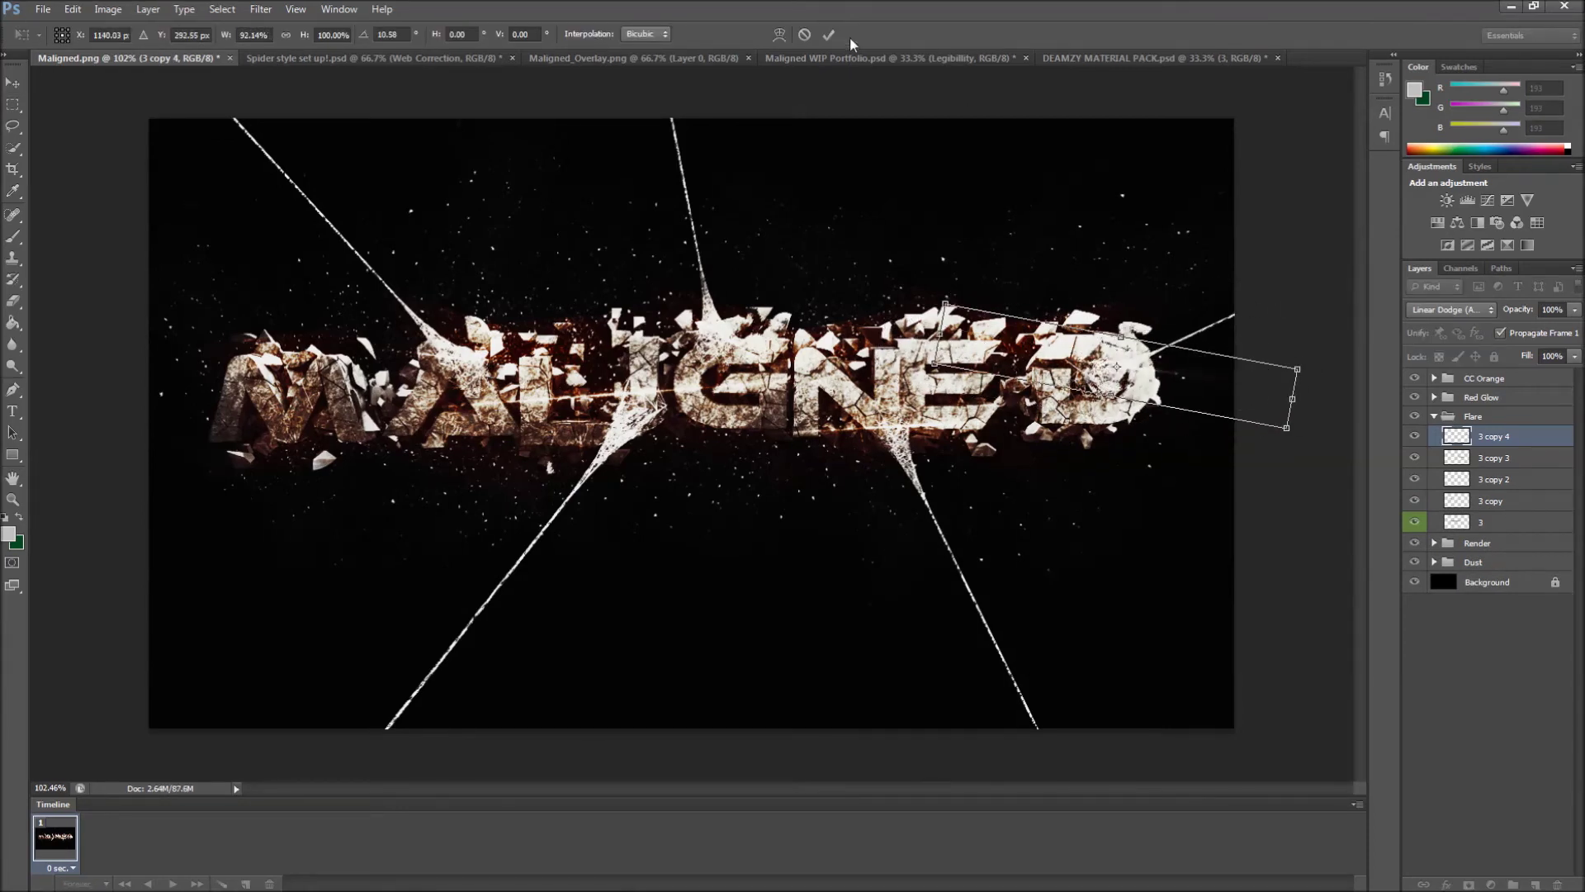
key("Return")
left_click(1483, 519, "shift")
left_click(1434, 416)
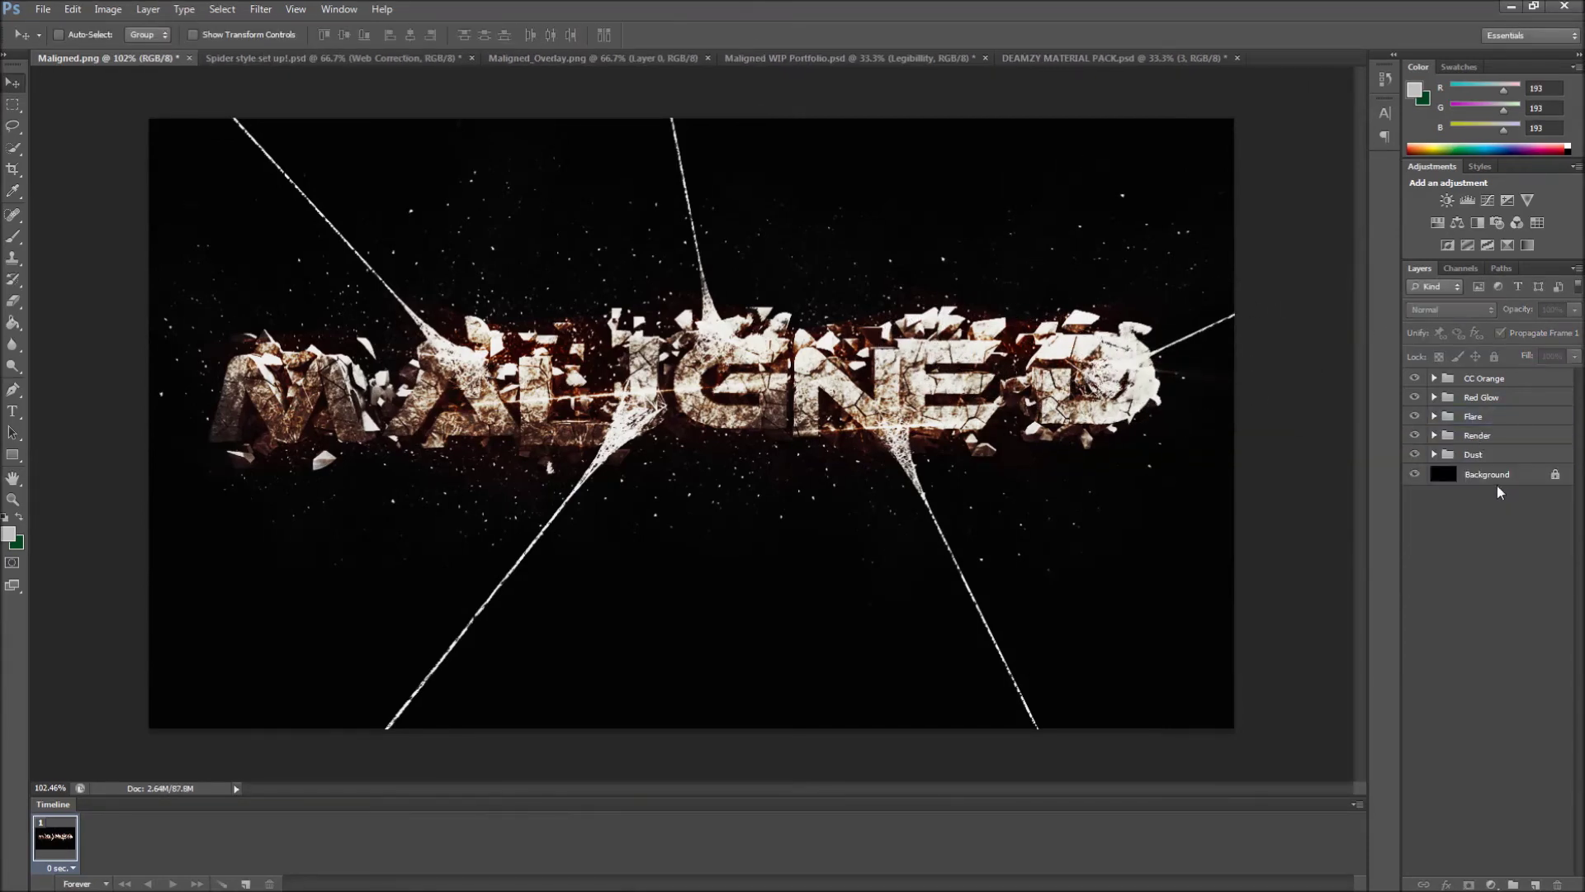
key("ctrl+shift+alt+n")
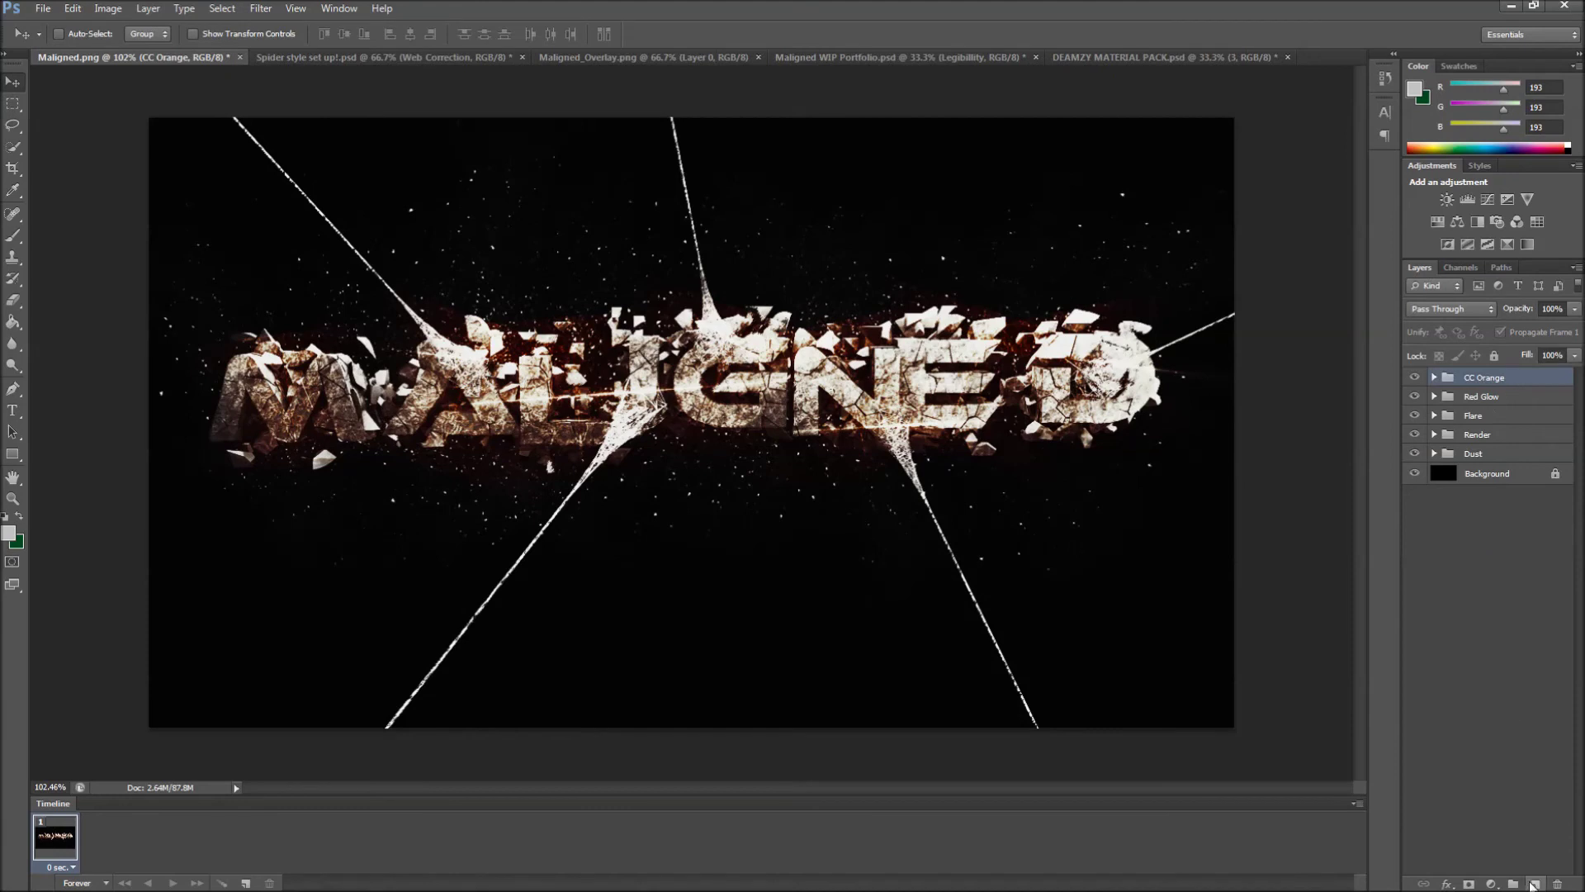
double_click(1482, 377)
type("Smiffer")
key("Escape")
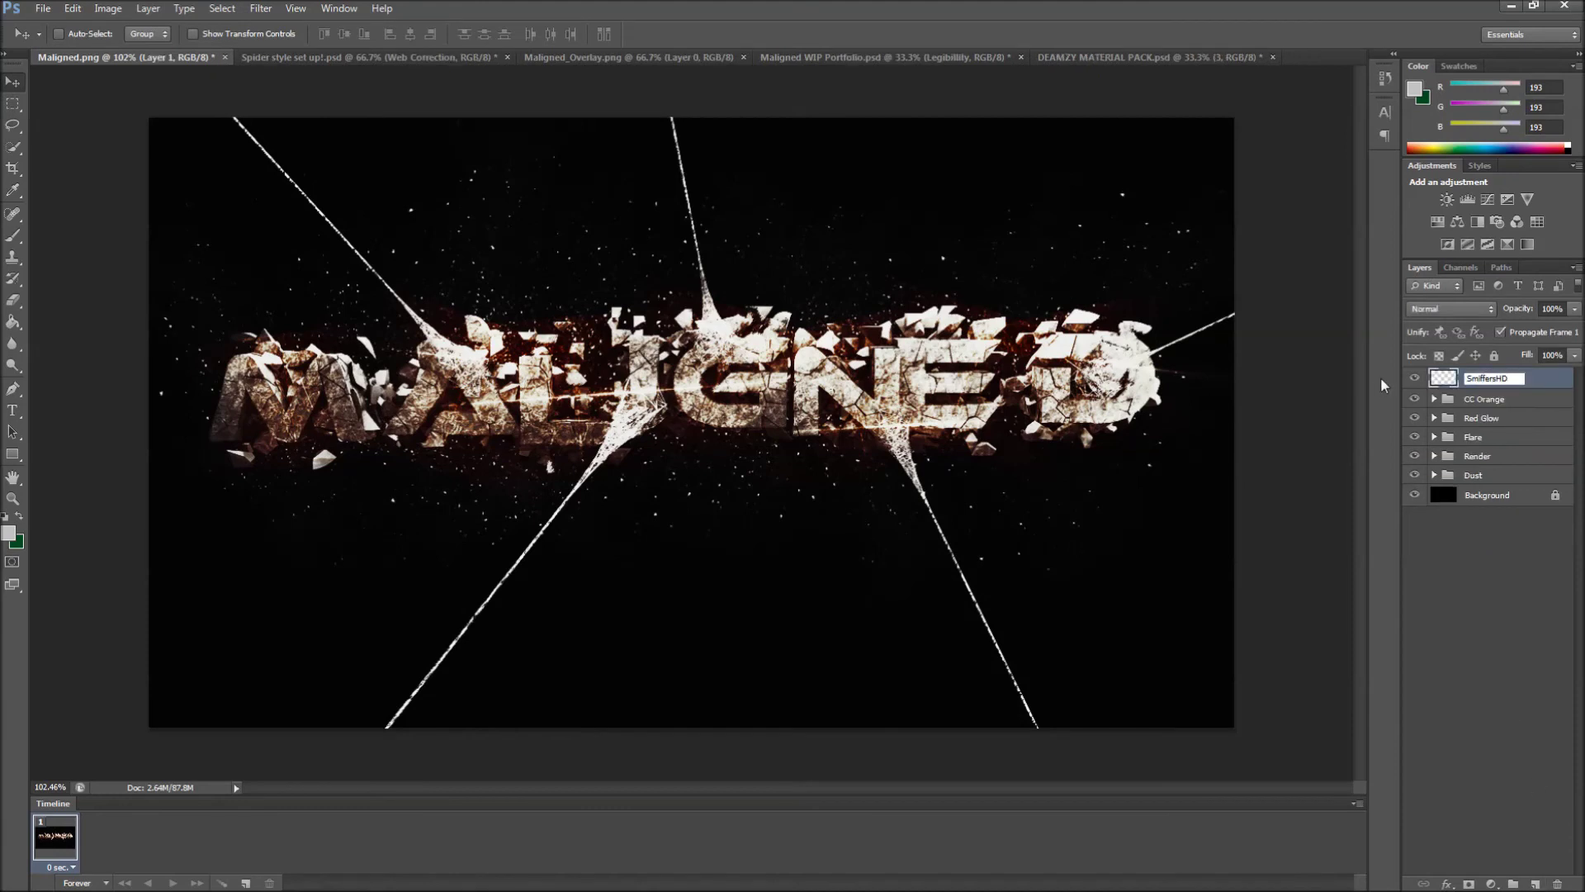
key("Delete")
Step: Set the foreground colour to white (ffffff) and add a text layer reading Test in the Bebas font at 14 pt
key("t")
left_click(751, 466)
left_click(1415, 89)
type("000000")
key("Return")
left_click(1415, 90)
type("ffffff")
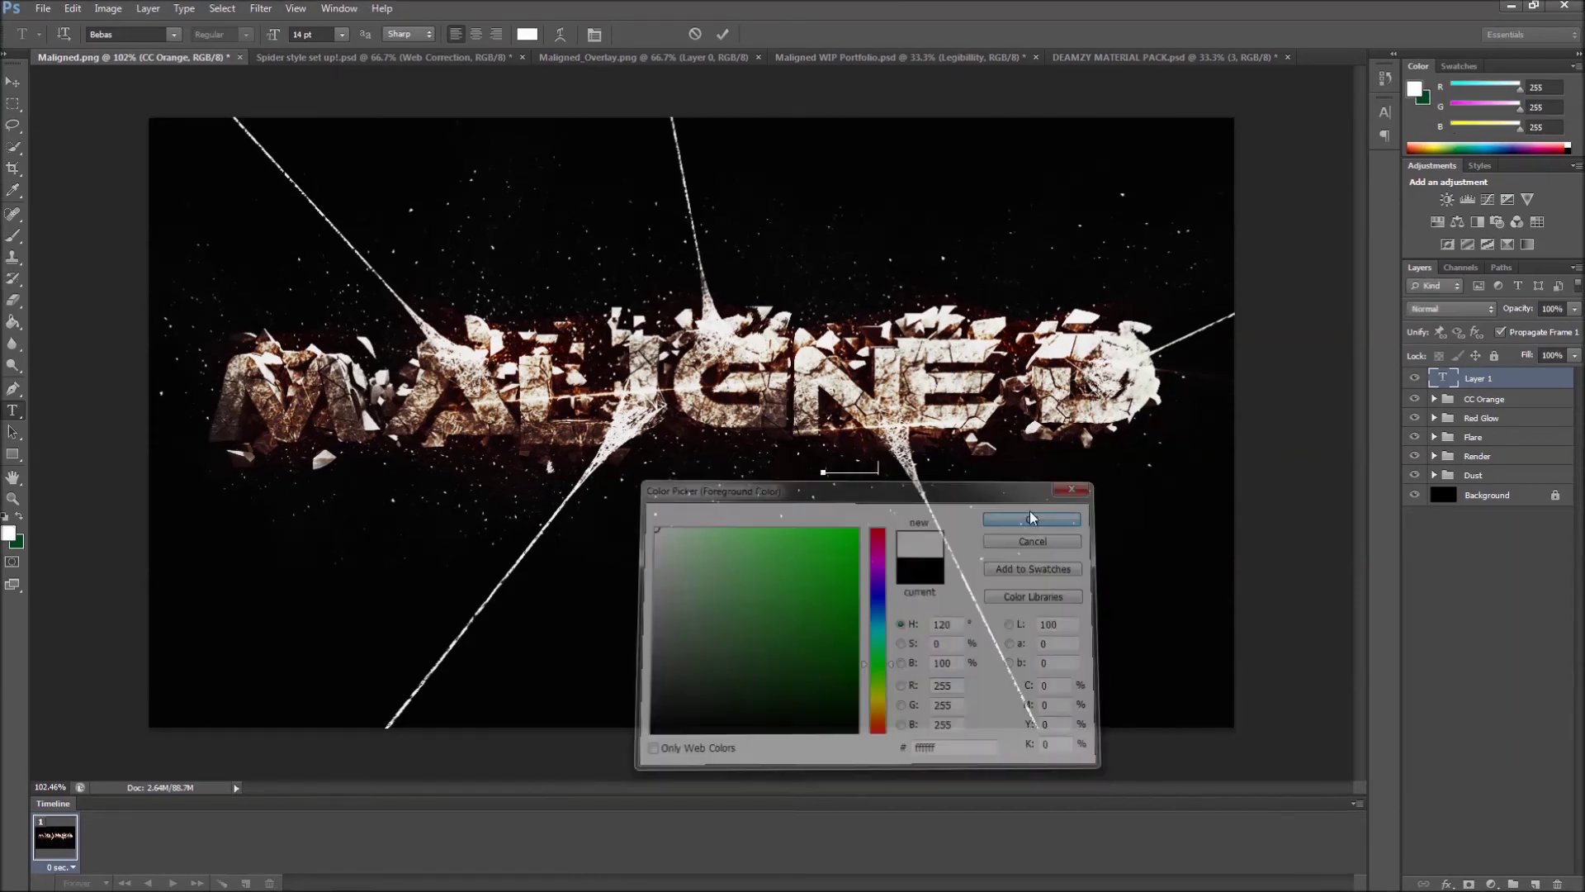
left_click(1029, 510)
type("Test")
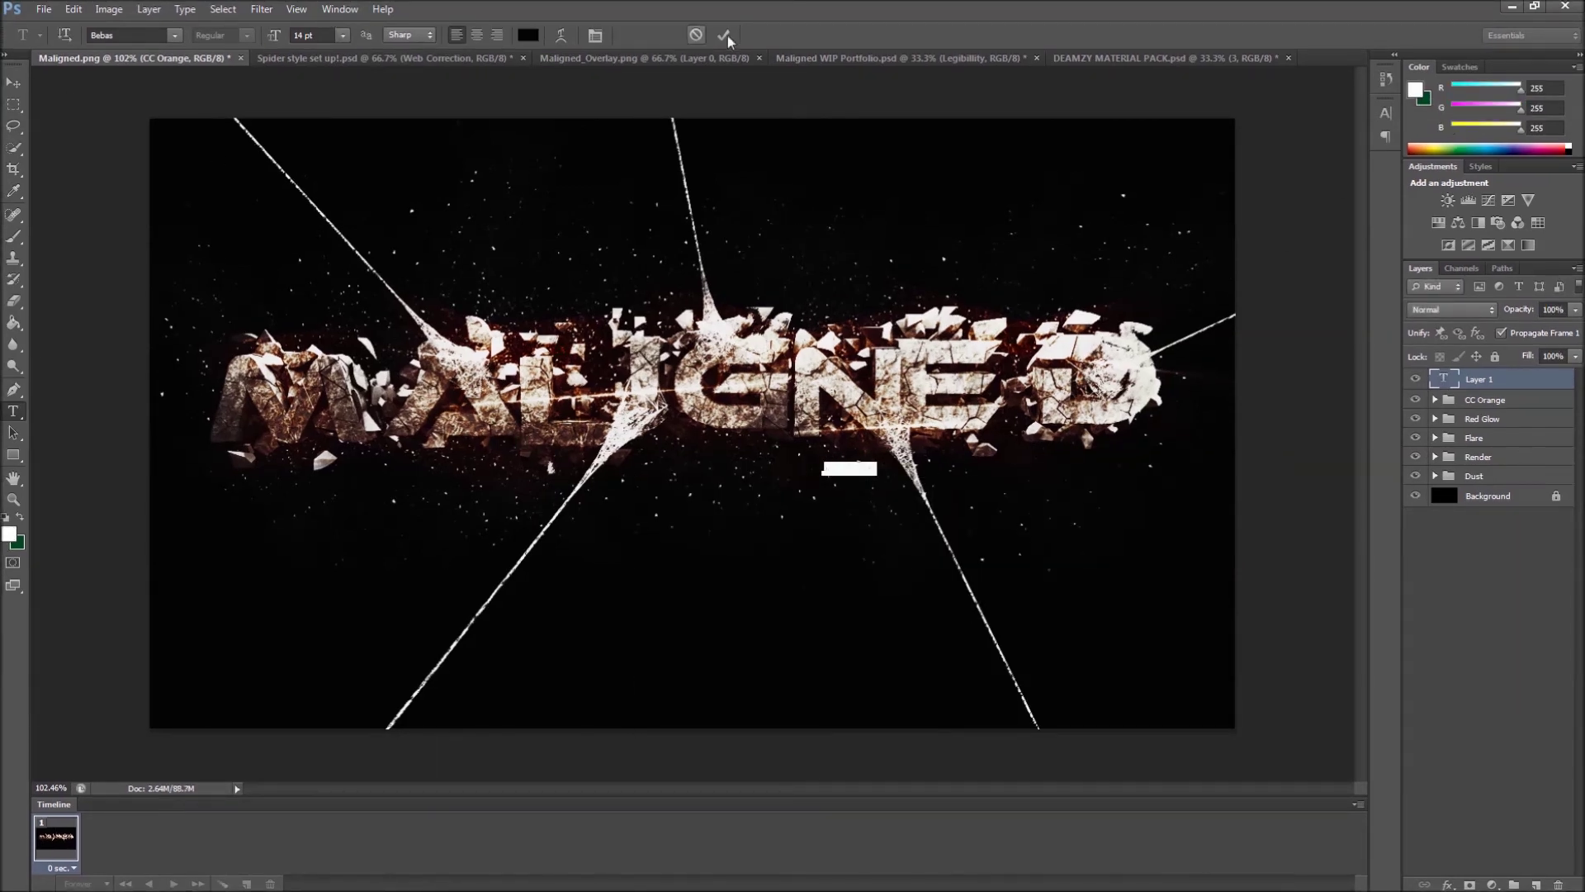
left_click(934, 569)
key("Escape")
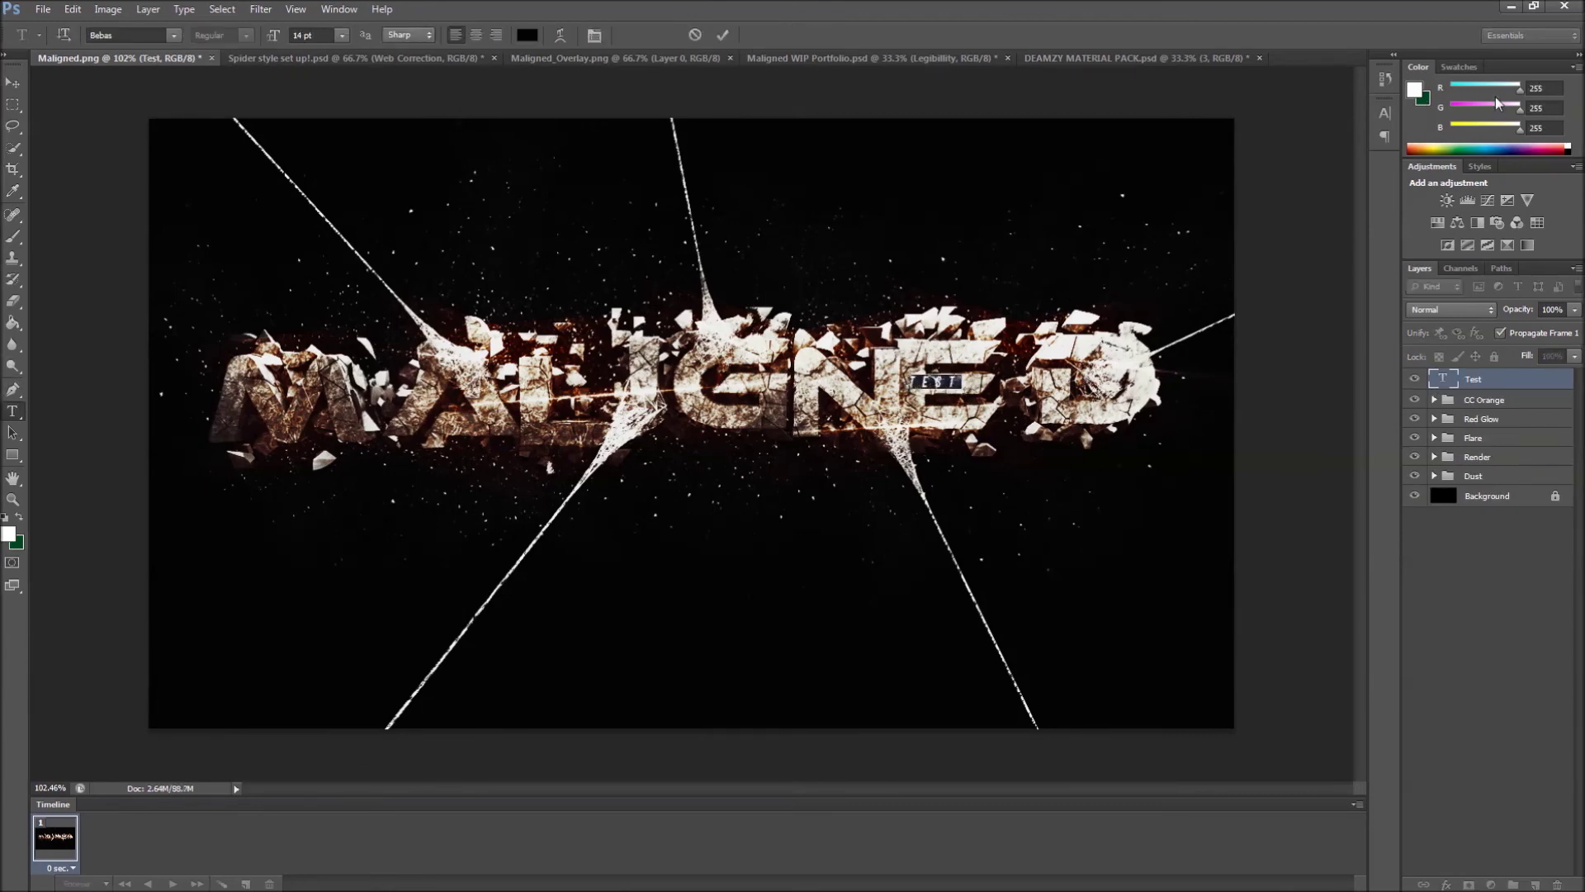
Step: Recolour the Test text white and move it below the letter D
left_click(1415, 399)
left_click(1415, 399)
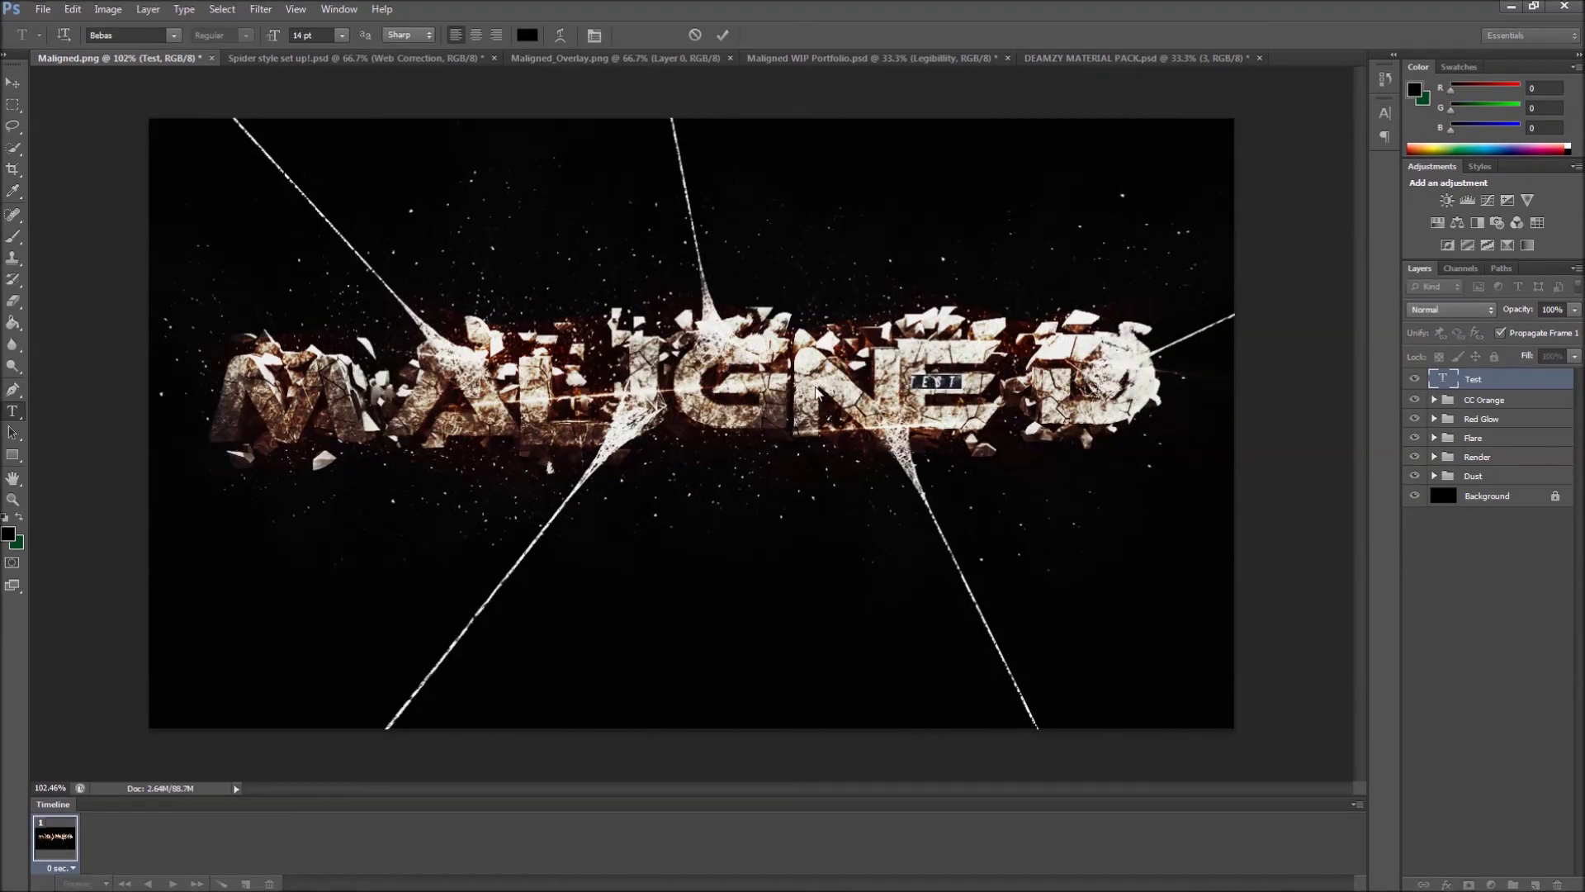
left_click(1415, 89)
left_click(1051, 539)
key("alt+BackSpace")
key("v")
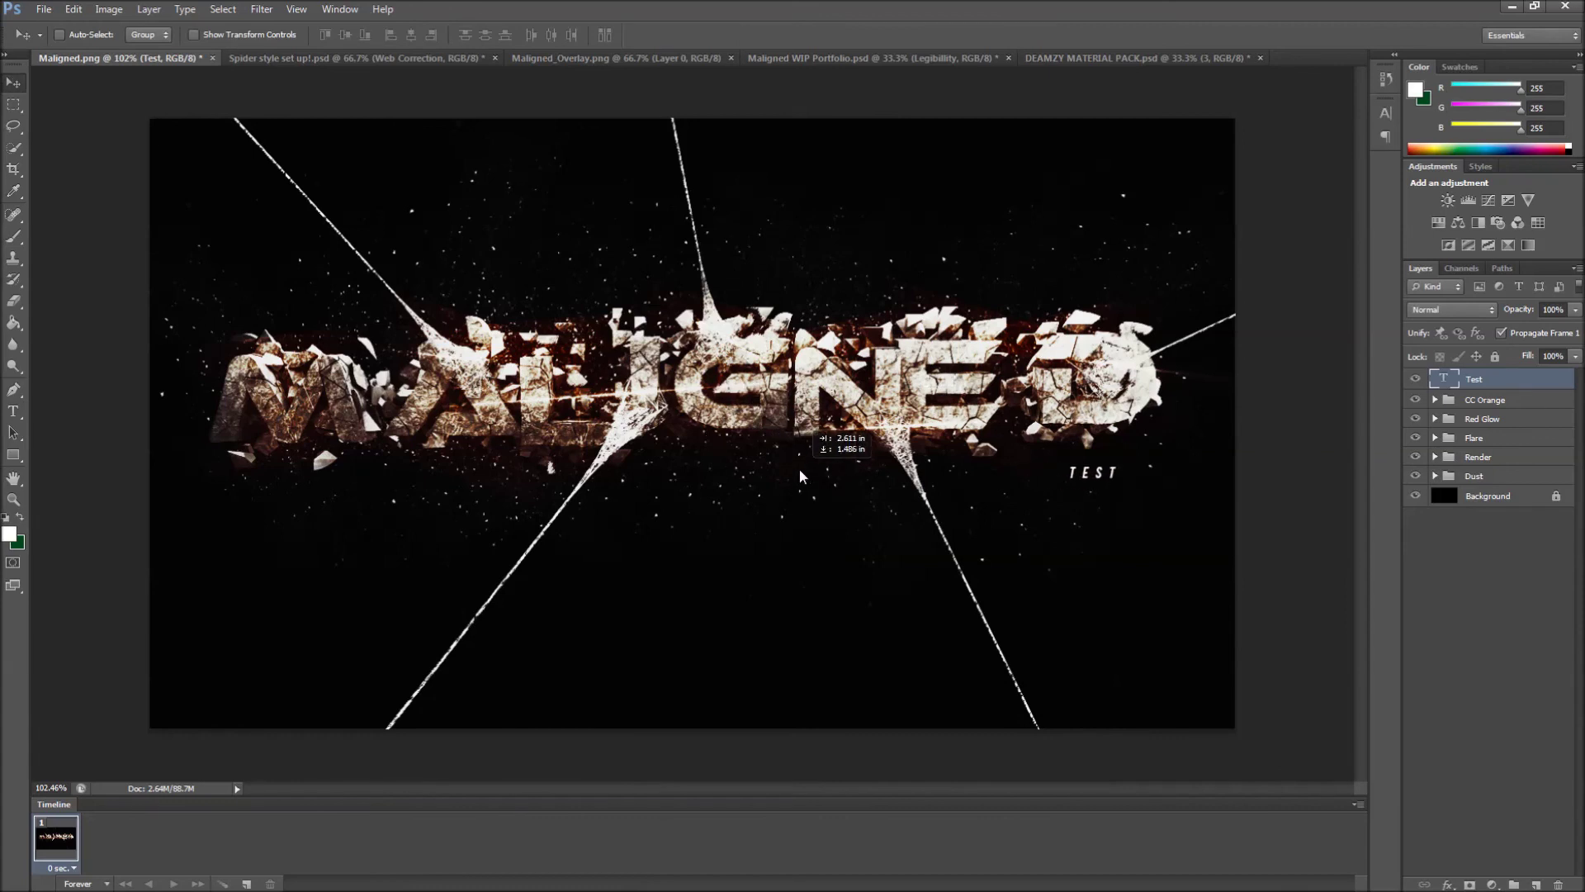
Step: Replace the Test text with SmiffersHD
left_click(15, 412)
left_click_drag(1124, 459, 964, 454)
type("SMIFFERSHD")
key("ctrl+Return")
key("v")
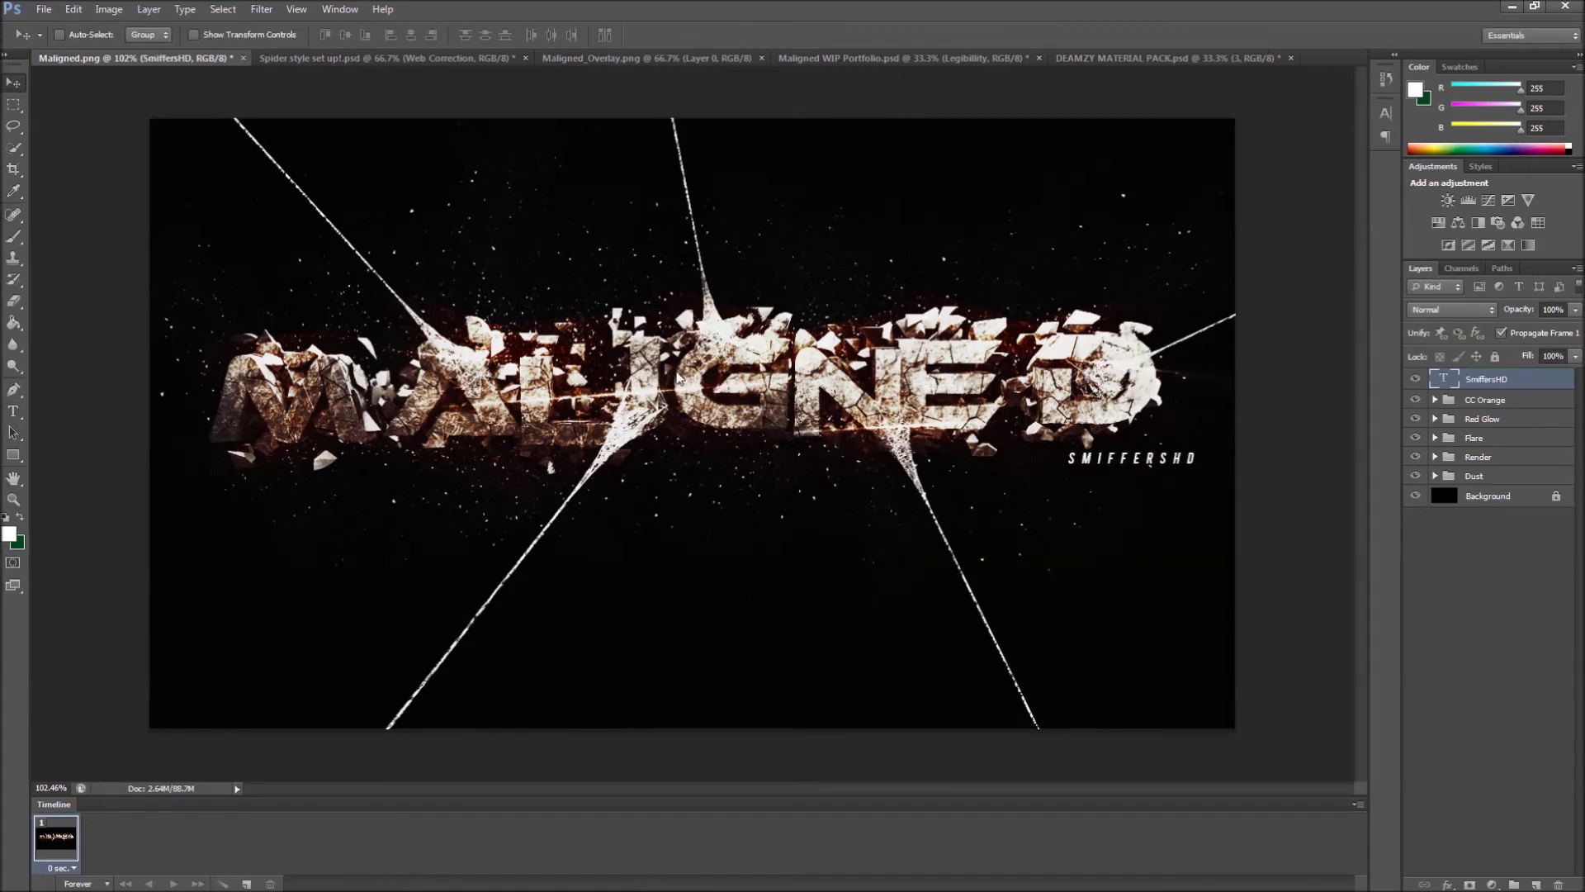
Step: Add a second text layer reading Designs and place it just below the SmiffersHD line
key("t")
left_click(1005, 554)
left_click_drag(858, 500, 914, 446)
key("ctrl+Return")
type("v")
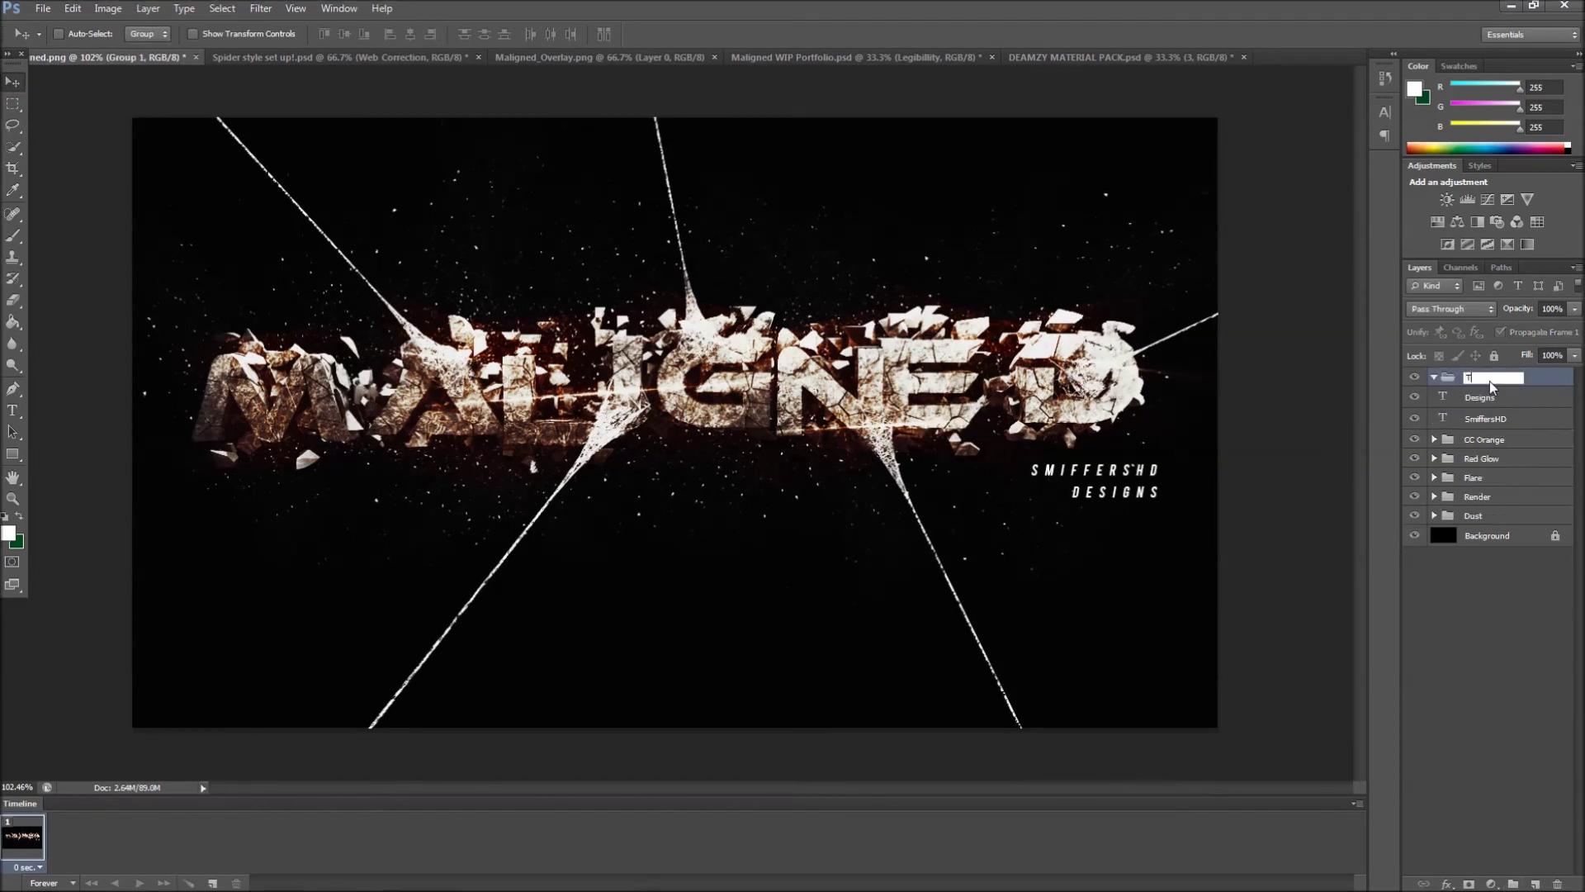
Step: Name the group holding the two text layers Text, collapse it, and lower its opacity to 51%
type("Text")
key("Return")
left_click(1434, 377)
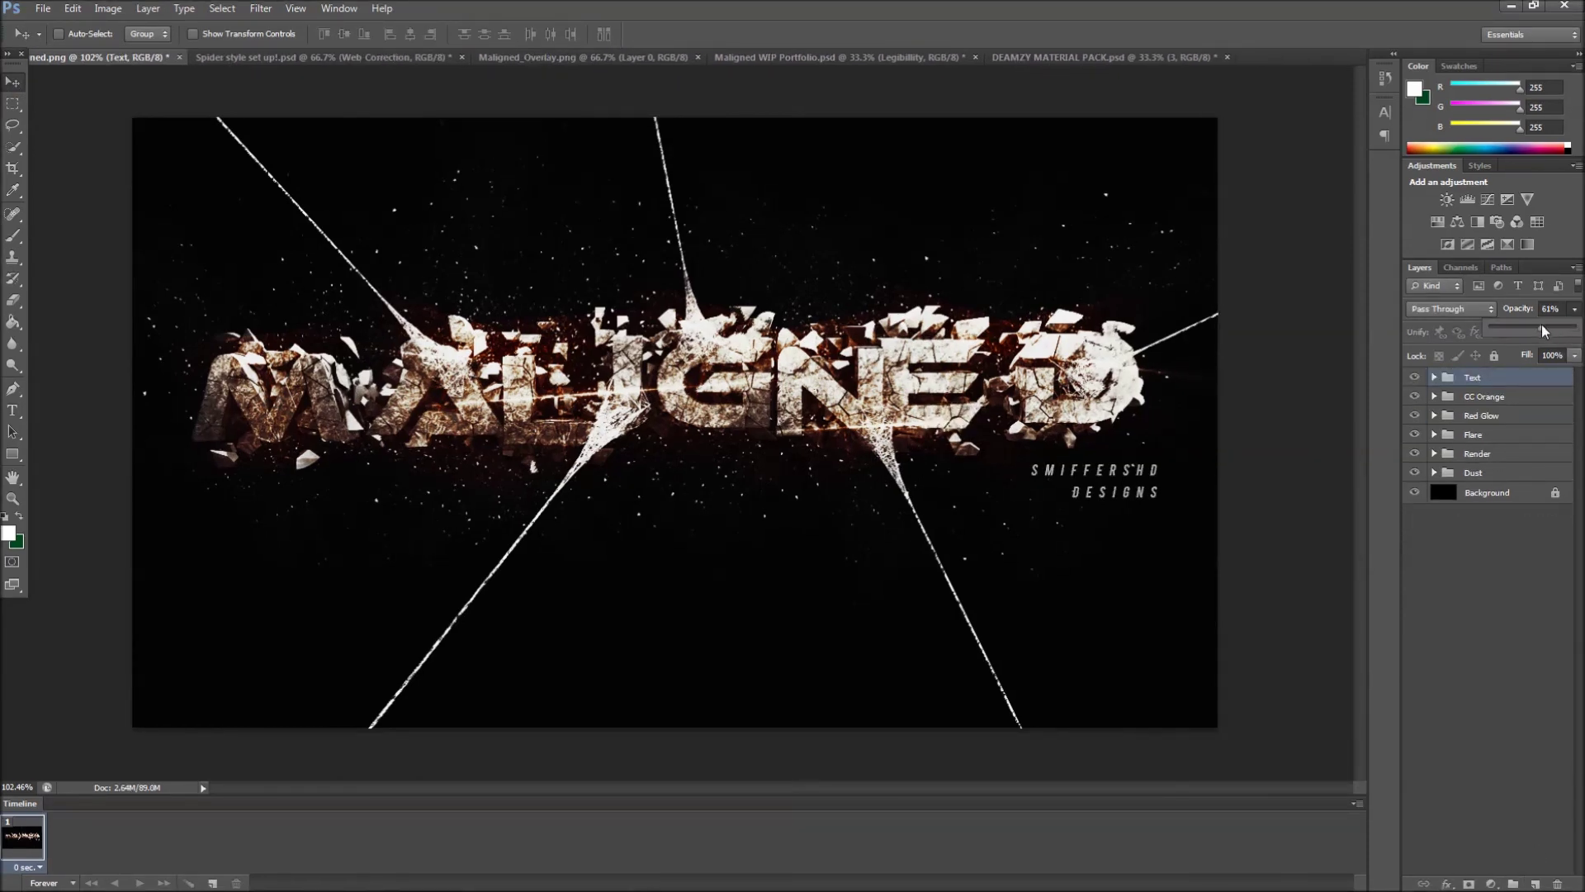
left_click_drag(1542, 324, 1534, 327)
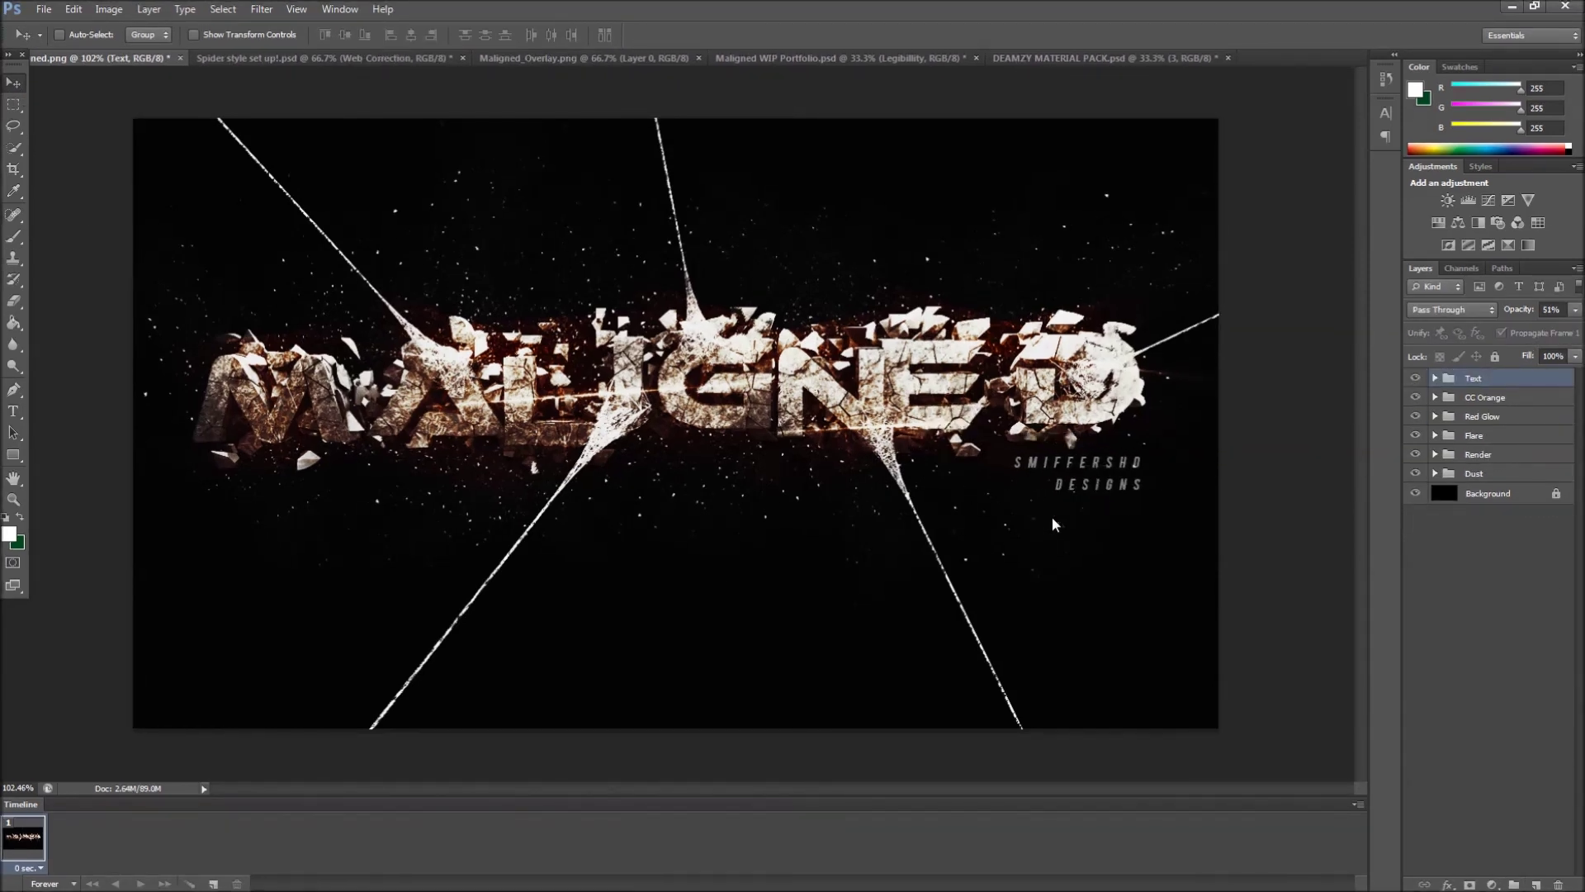